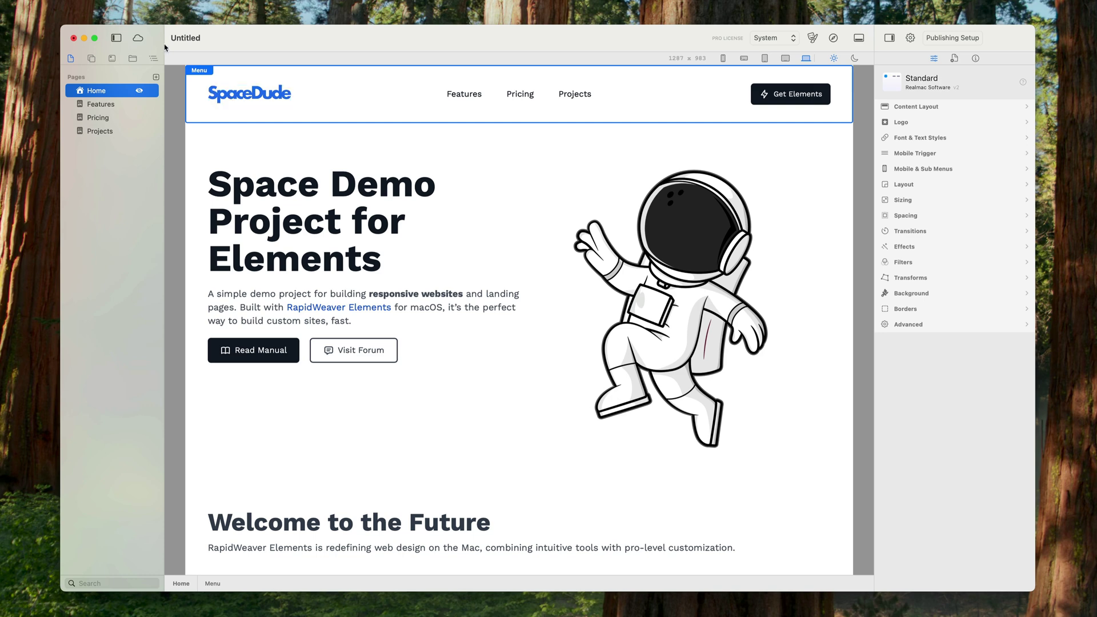
- Pop the layer tree into its own column and widen it until the page preview is 1024 px
{"action": "left_click", "coordinate": [152, 58]}
{"action": "left_click", "coordinate": [152, 58]}
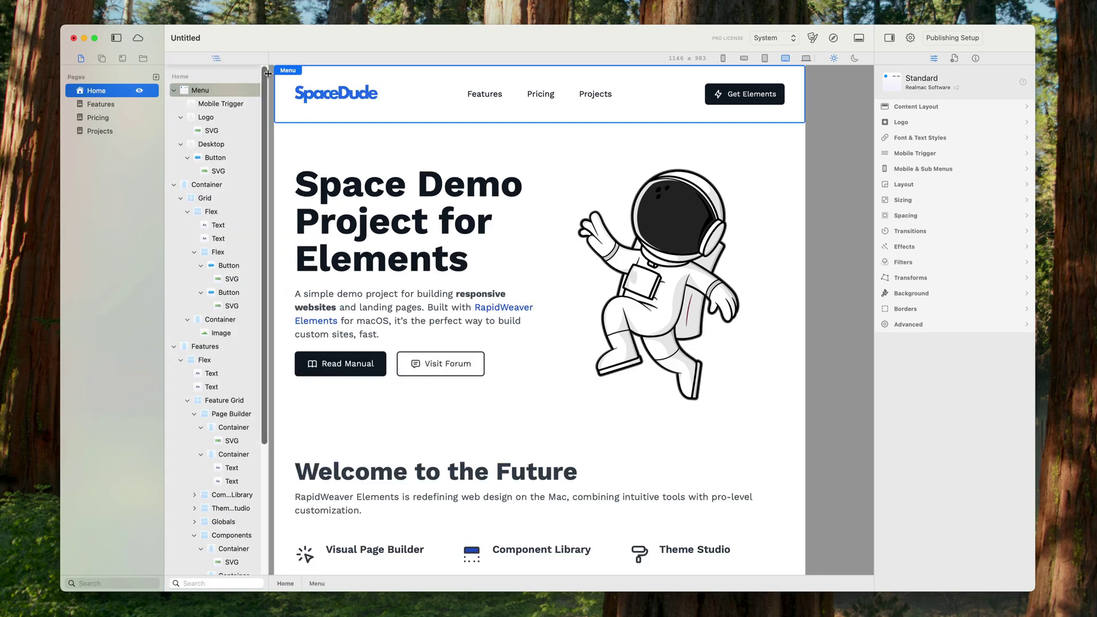
{"action": "left_click_drag", "start_coordinate": [266, 75], "coordinate": [285, 75]}
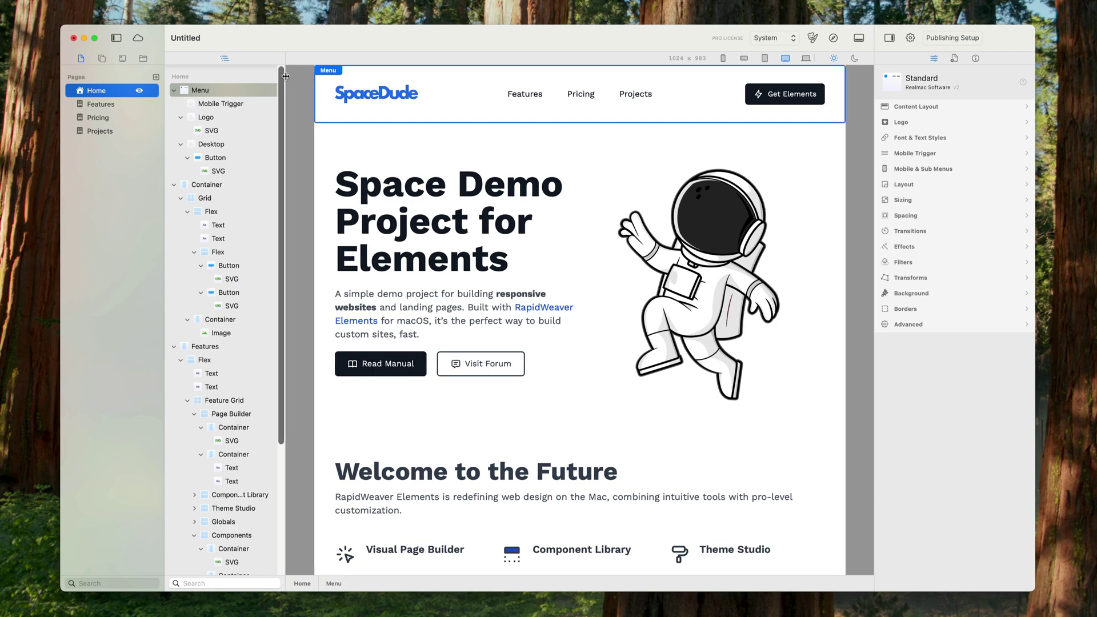
{"action": "scroll", "coordinate": [693, 159], "scroll_direction": "down", "scroll_amount": 5}
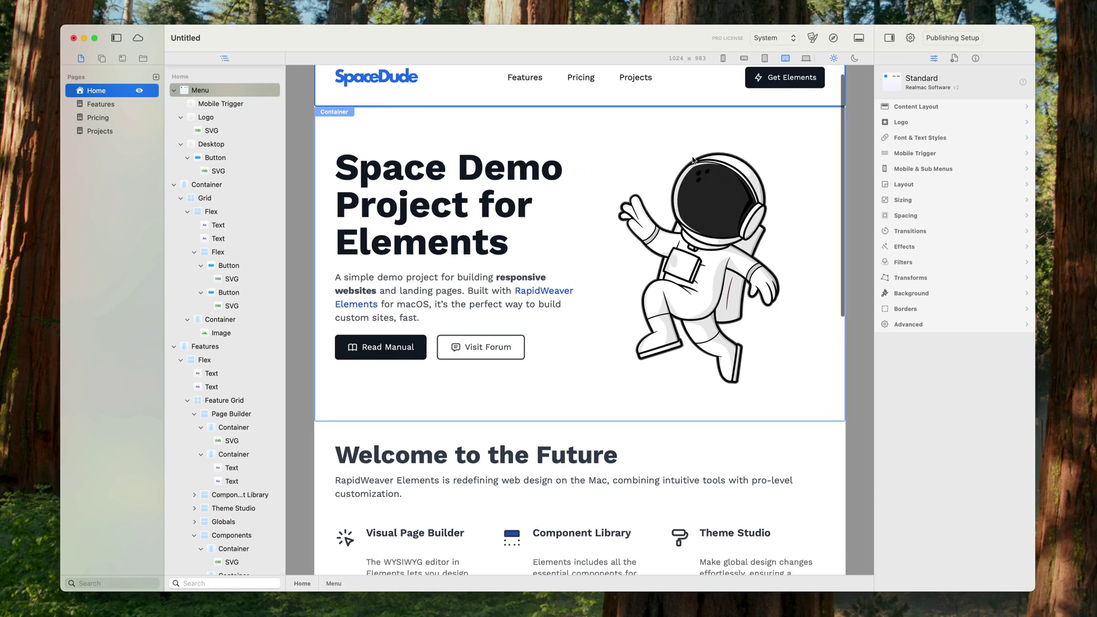
{"action": "scroll", "coordinate": [680, 257], "scroll_direction": "down", "scroll_amount": 3}
{"action": "scroll", "coordinate": [678, 286], "scroll_direction": "up", "scroll_amount": 8}
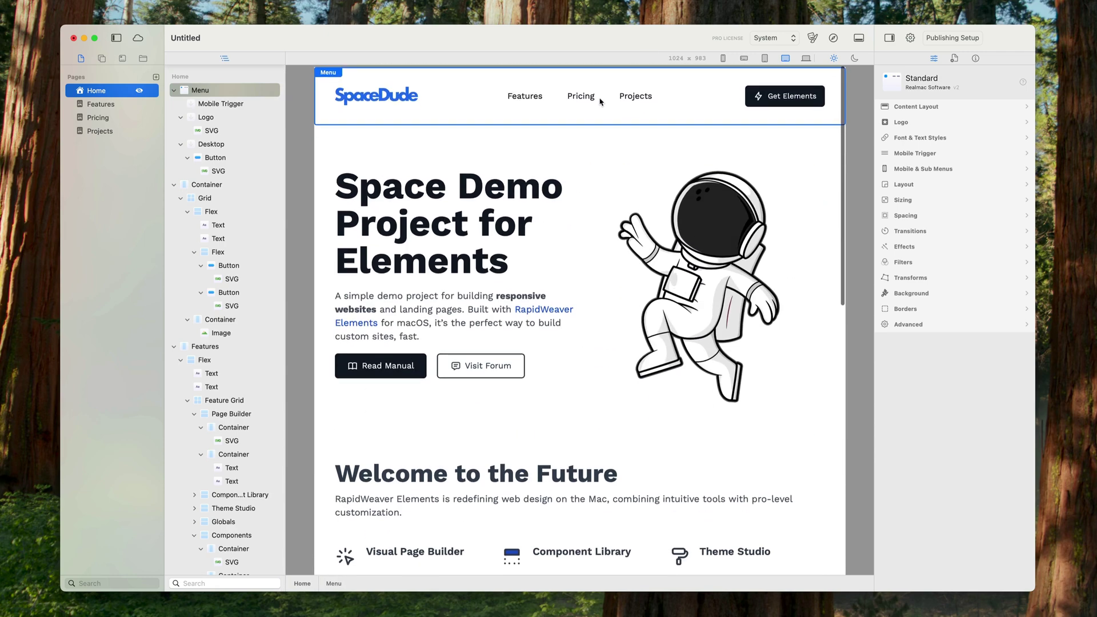
{"action": "scroll", "coordinate": [823, 107], "scroll_direction": "down", "scroll_amount": 5}
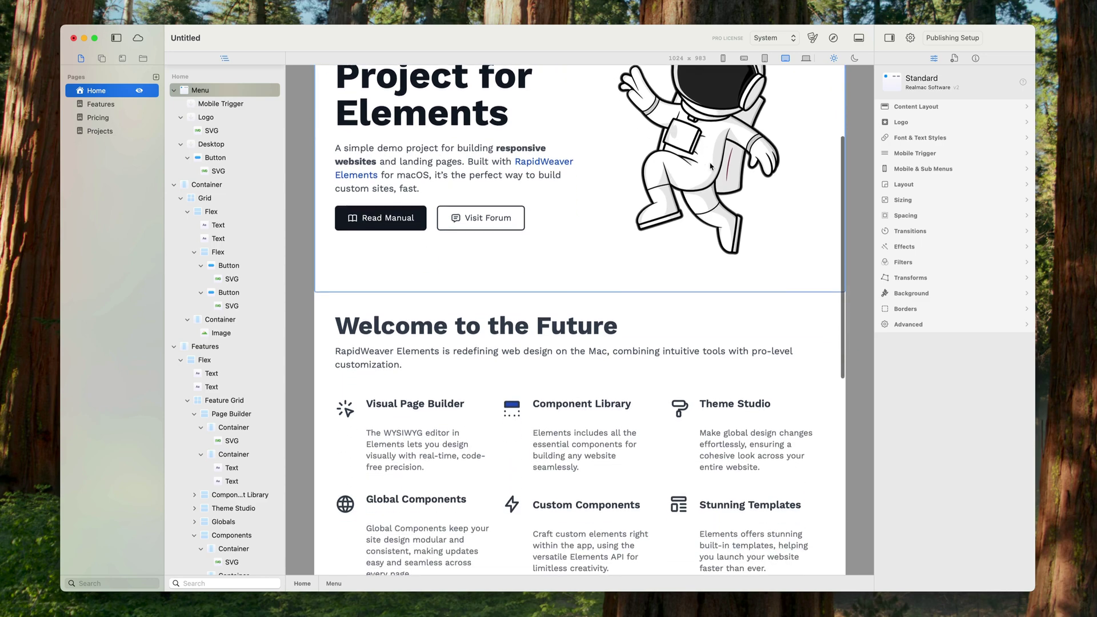
{"action": "scroll", "coordinate": [686, 171], "scroll_direction": "down", "scroll_amount": 10}
{"action": "scroll", "coordinate": [631, 179], "scroll_direction": "up", "scroll_amount": 16}
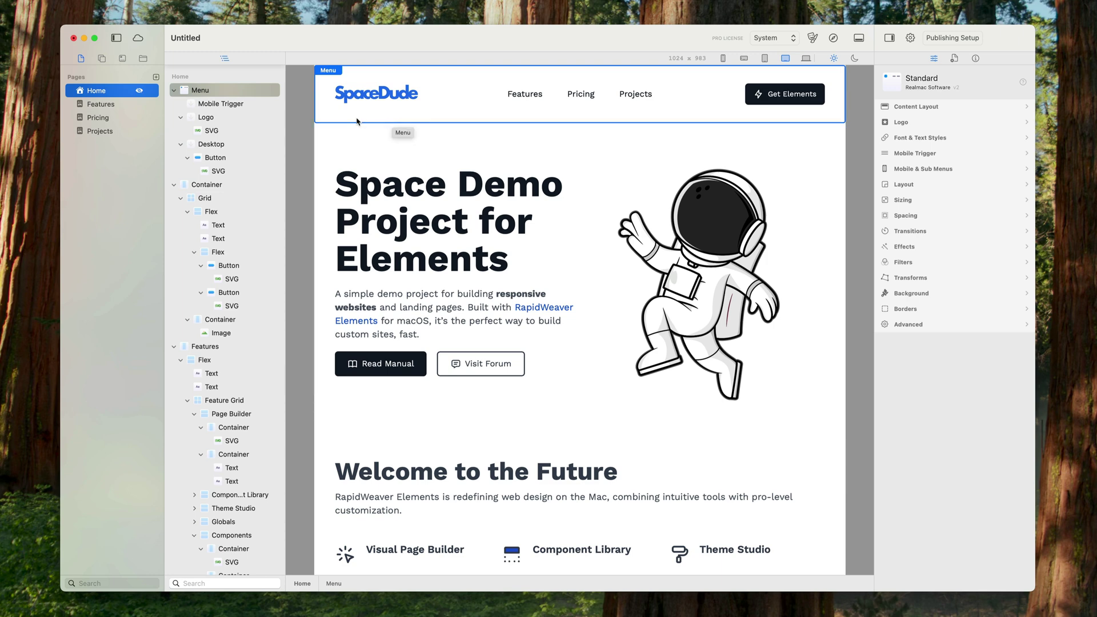
- Add a Container from the Components library above the Menu and rename it 'Wrapper'
{"action": "left_click", "coordinate": [102, 59]}
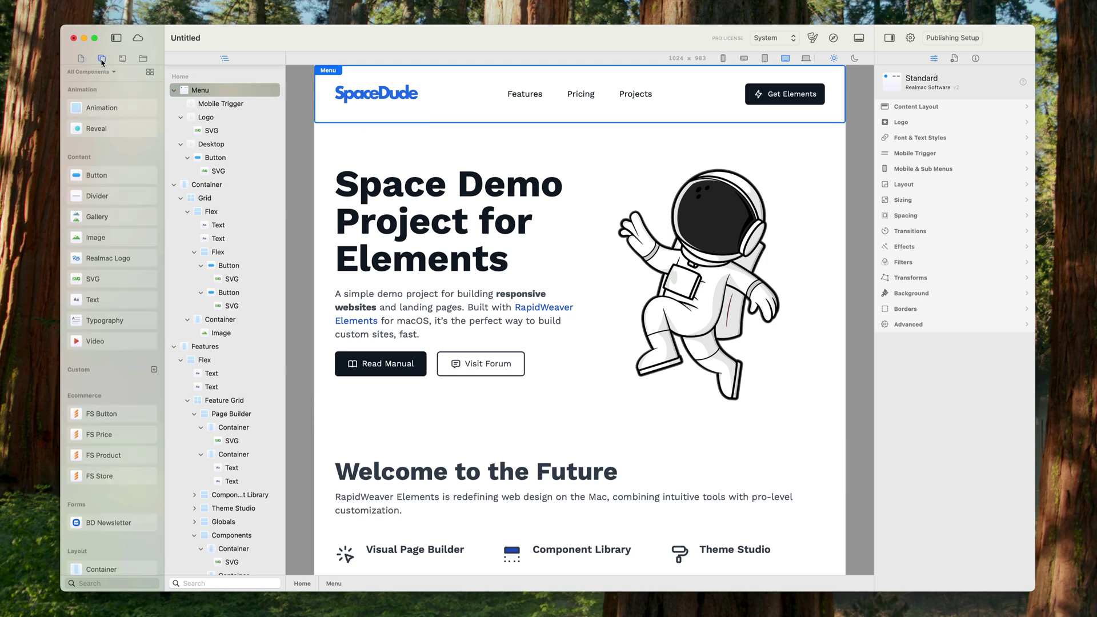
{"action": "scroll", "coordinate": [127, 311], "scroll_direction": "down", "scroll_amount": 4}
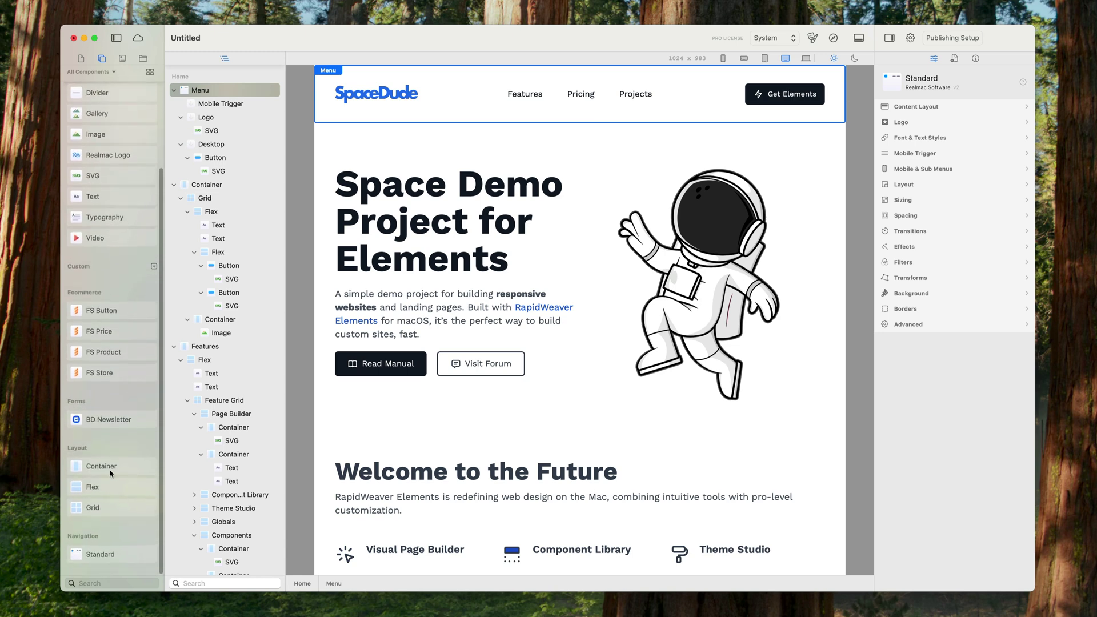
{"action": "left_click_drag", "start_coordinate": [91, 466], "coordinate": [466, 135]}
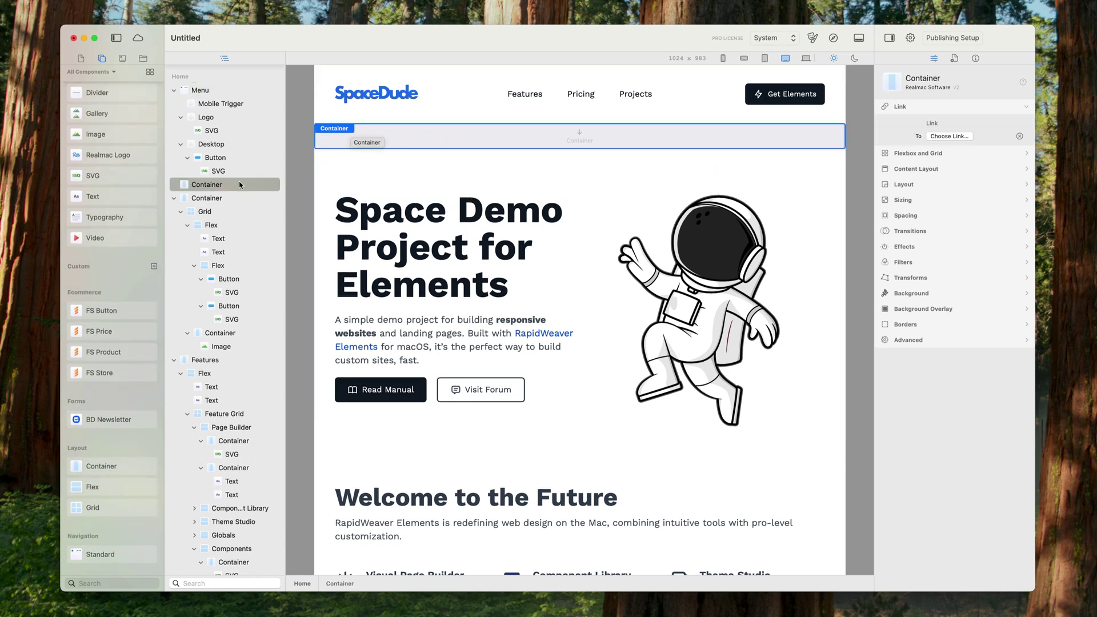
{"action": "left_click_drag", "start_coordinate": [240, 184], "coordinate": [207, 93]}
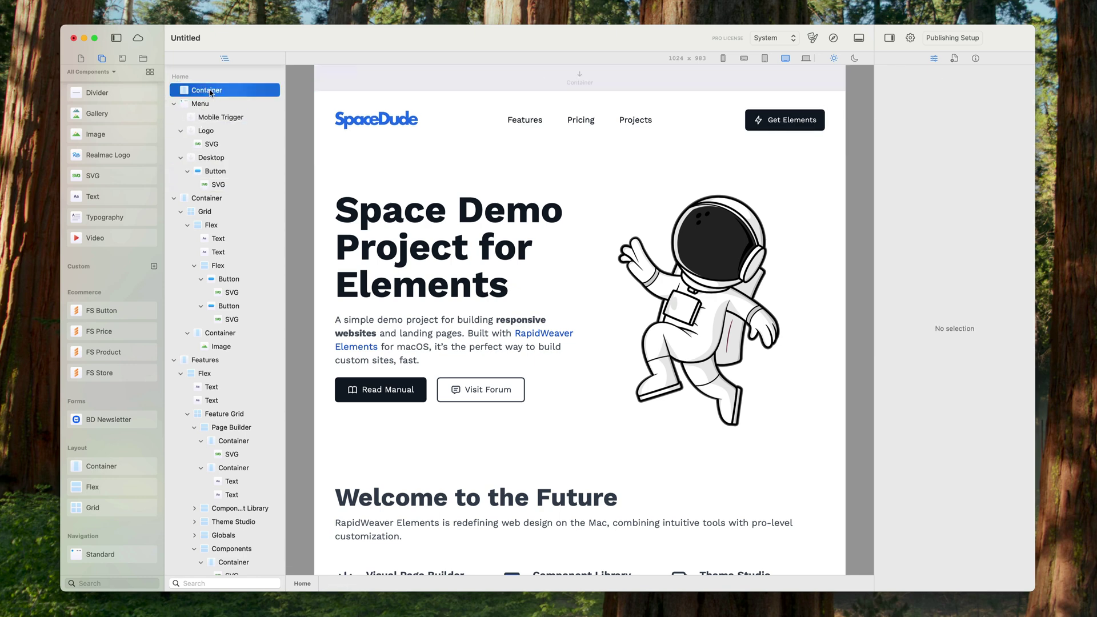
{"action": "key", "text": "Return"}
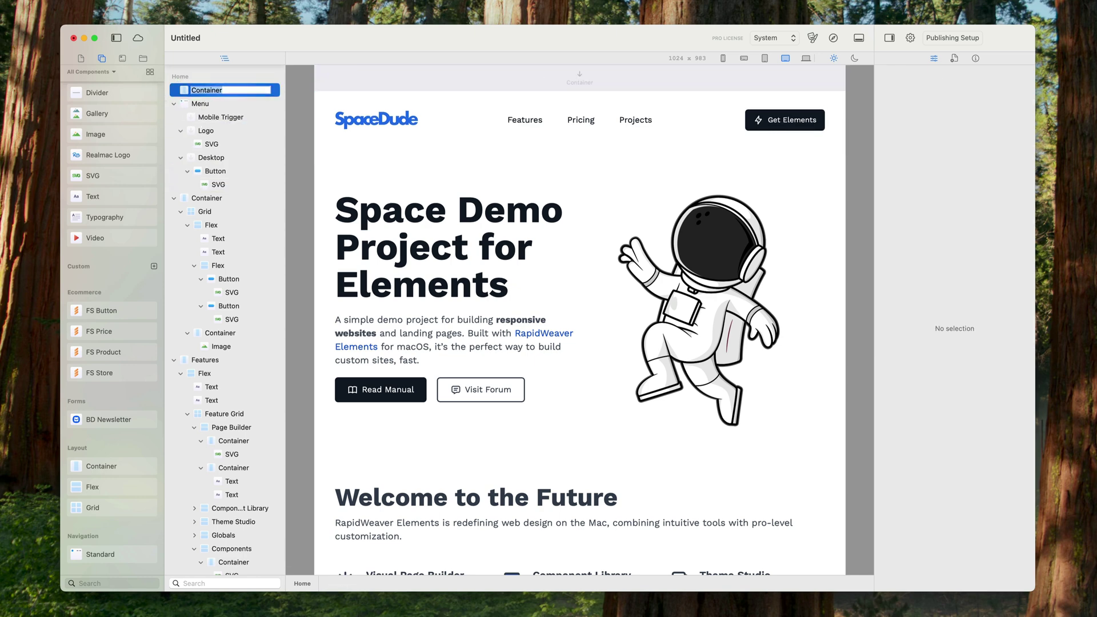
{"action": "type", "text": "Wrapper"}
{"action": "key", "text": "Return"}
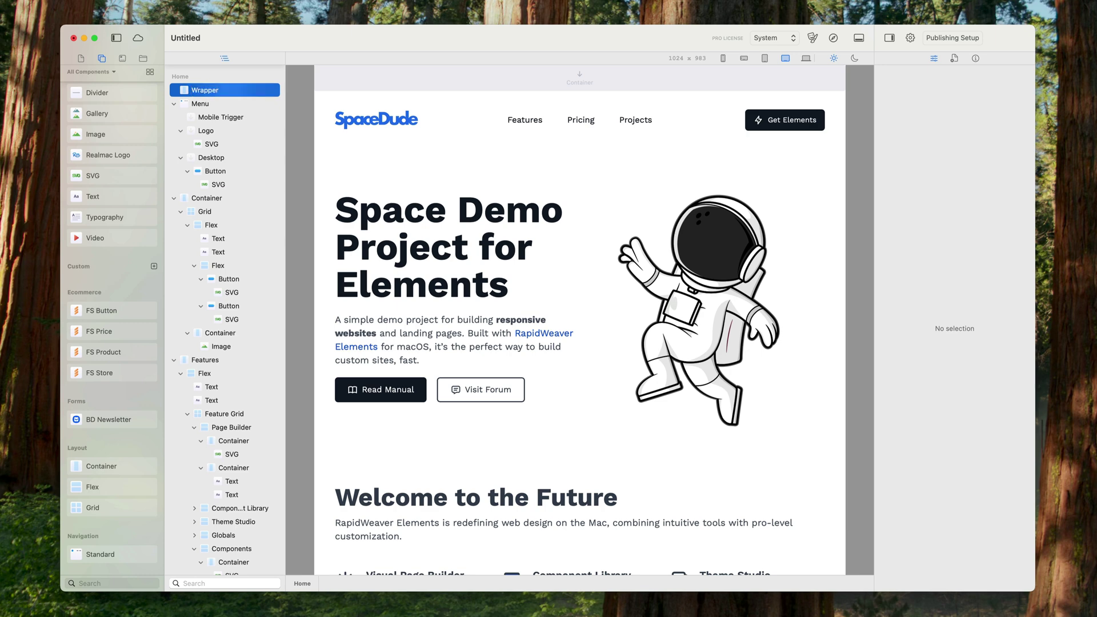
- Nest the Menu layer inside Wrapper and collapse its child layers
{"action": "left_click", "coordinate": [201, 104]}
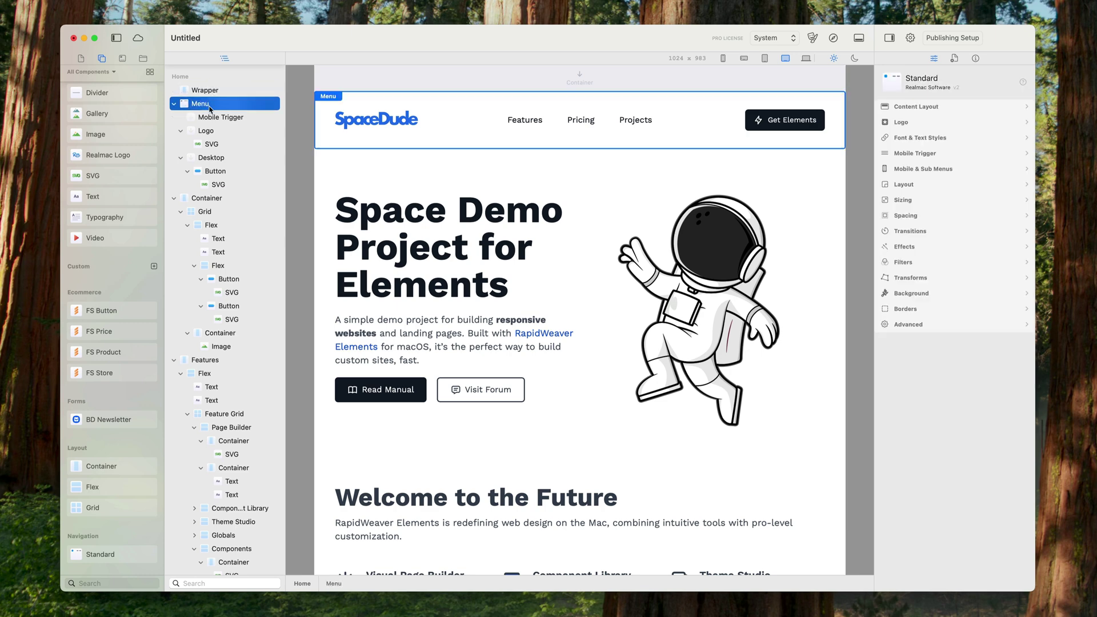
{"action": "left_click_drag", "start_coordinate": [210, 109], "coordinate": [221, 94]}
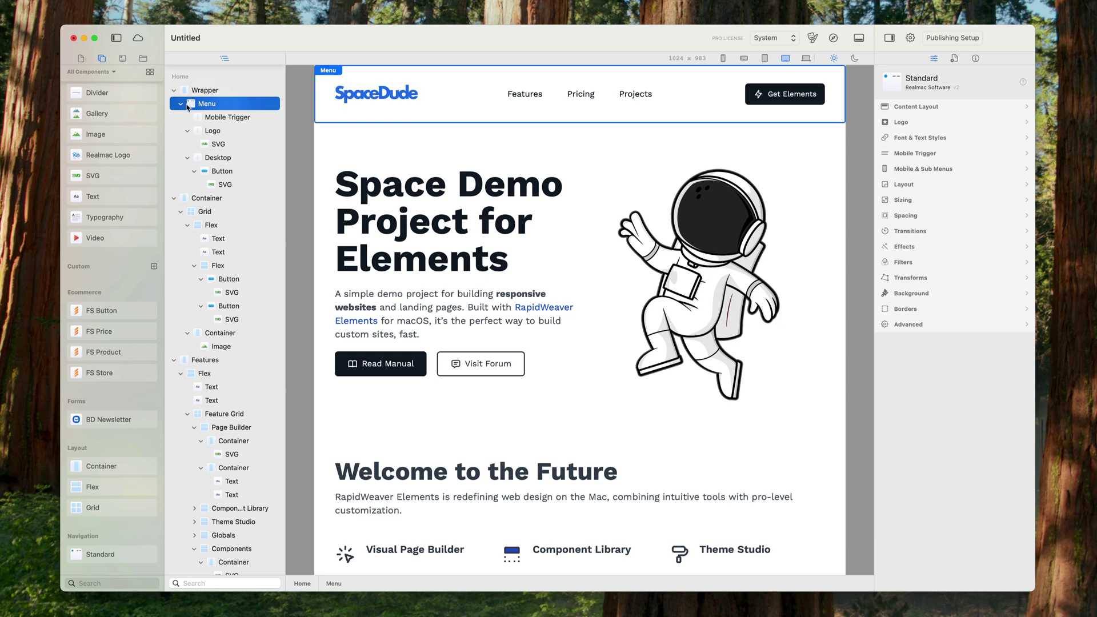
{"action": "left_click", "coordinate": [181, 104]}
{"action": "left_click", "coordinate": [213, 92]}
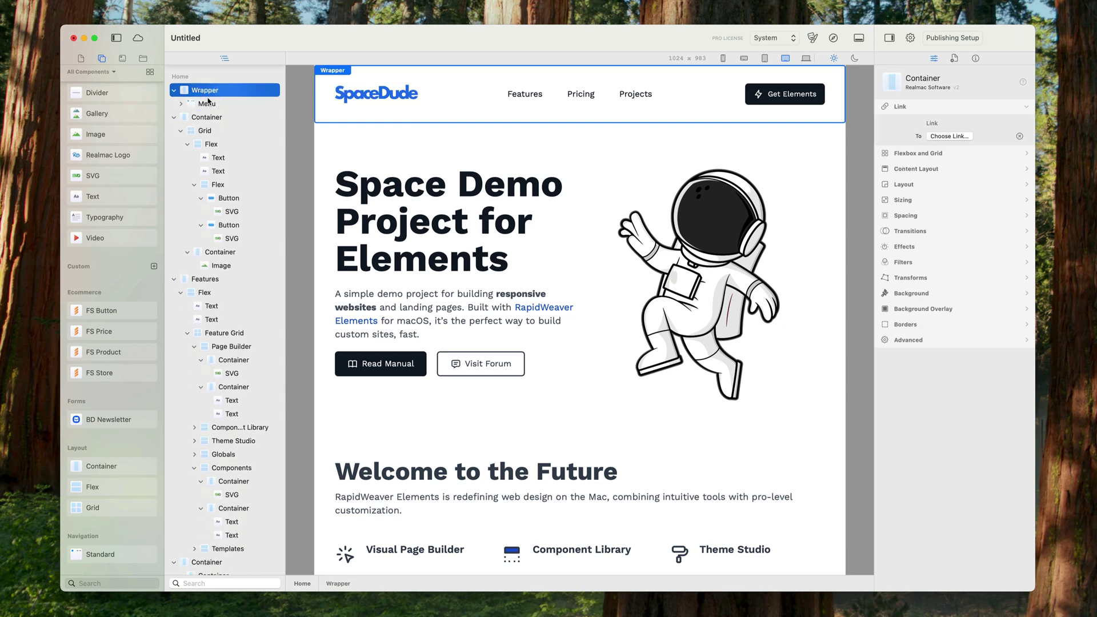
{"action": "left_click", "coordinate": [208, 103]}
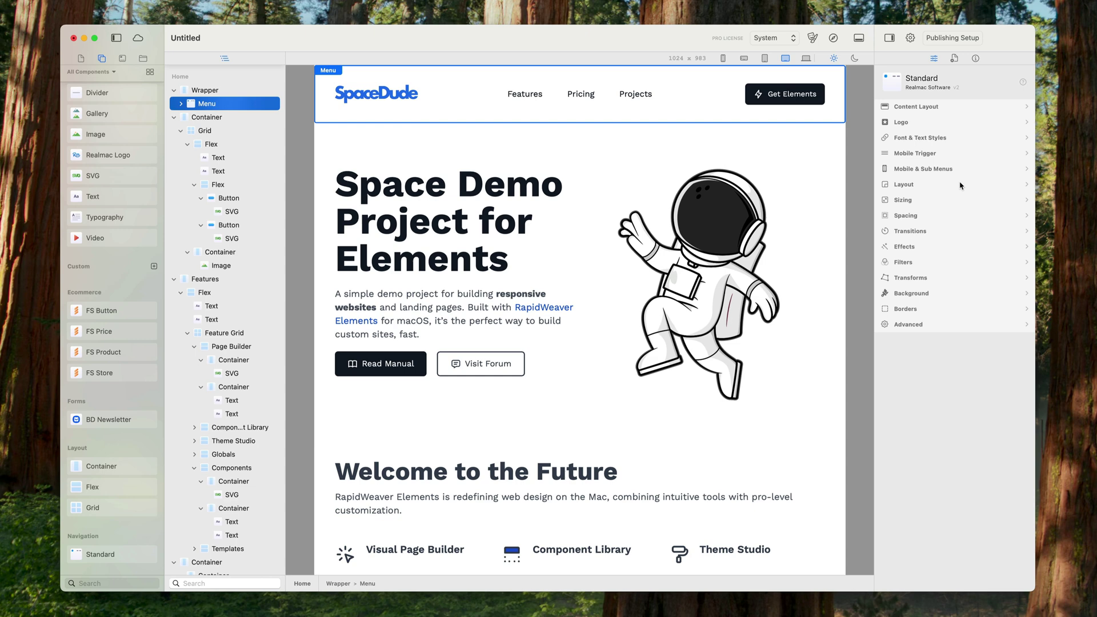
- Set the Menu's Layout Position to Sticky and scroll the canvas to test it
{"action": "left_click", "coordinate": [1026, 185]}
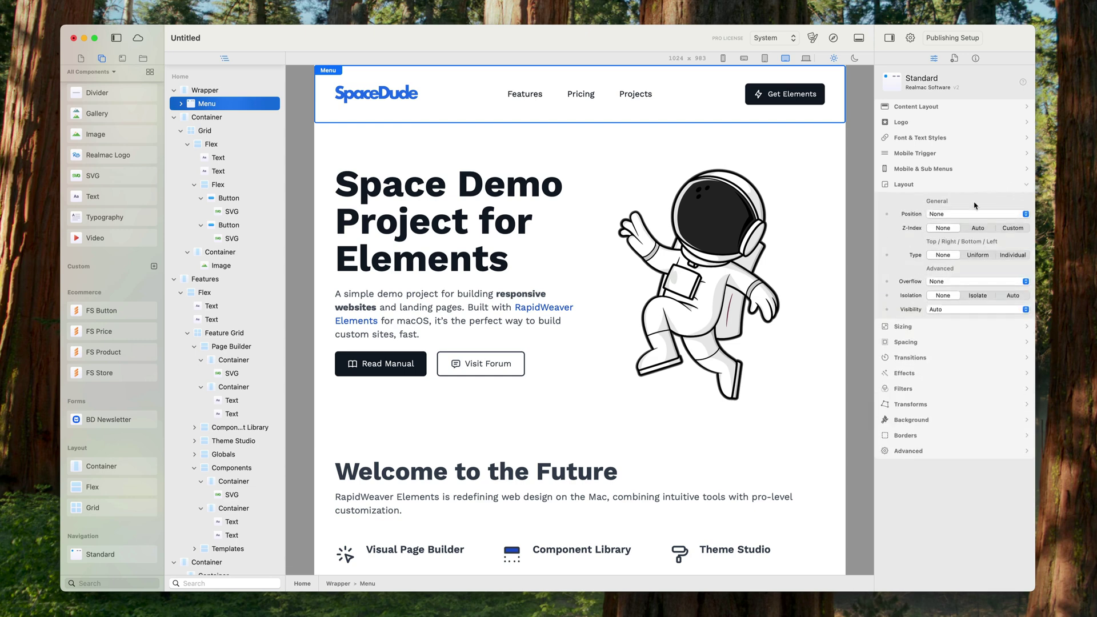
{"action": "left_click", "coordinate": [943, 215]}
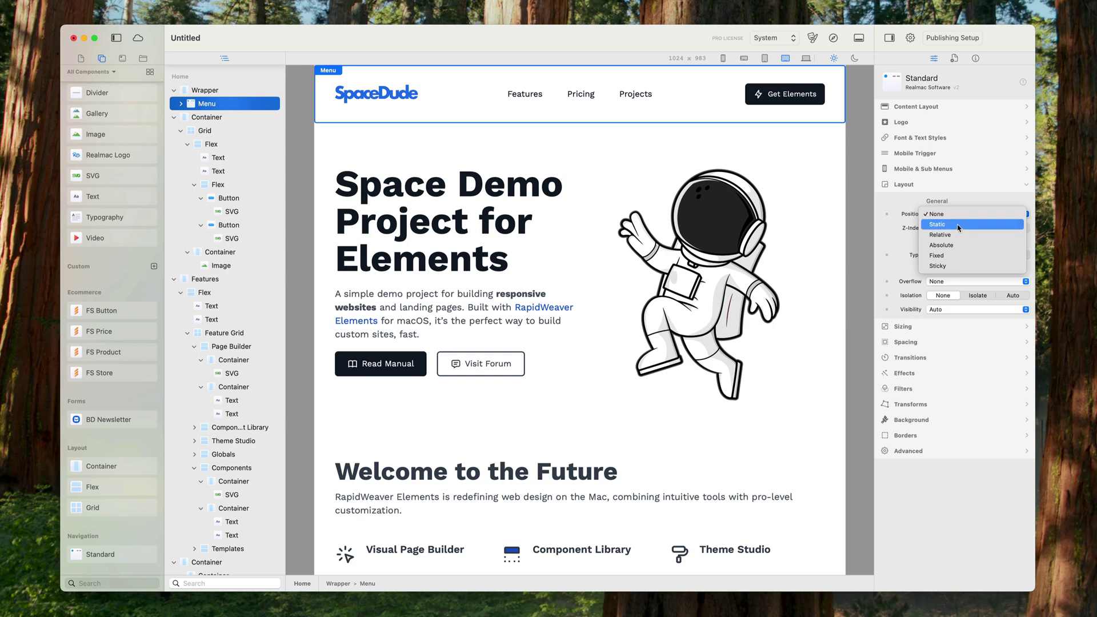
{"action": "left_click", "coordinate": [957, 267]}
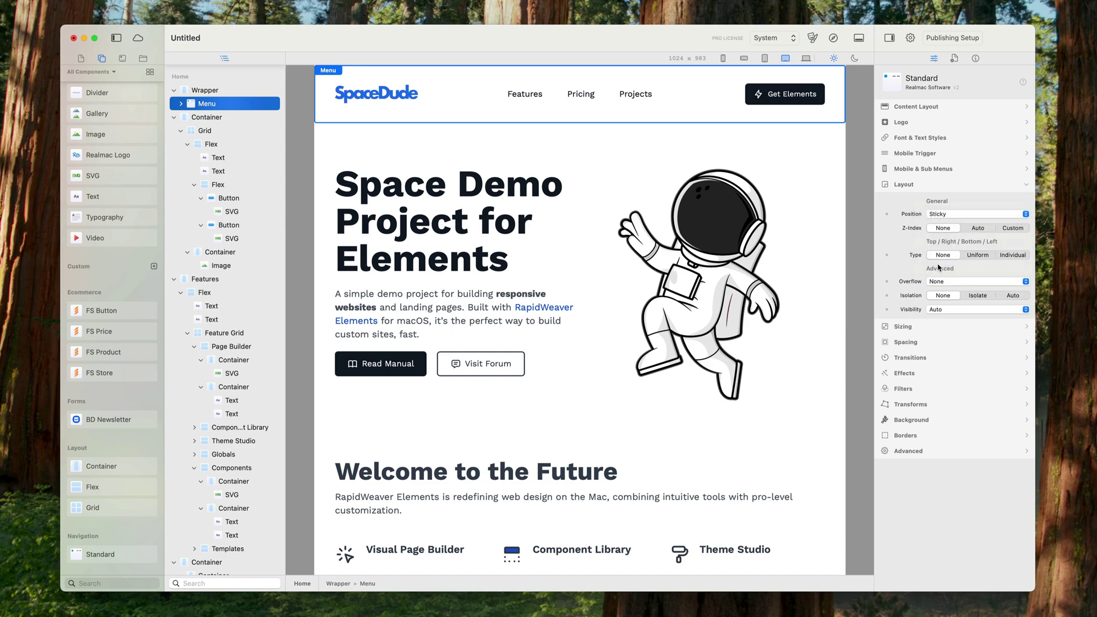
{"action": "scroll", "coordinate": [776, 257], "scroll_direction": "down", "scroll_amount": 5}
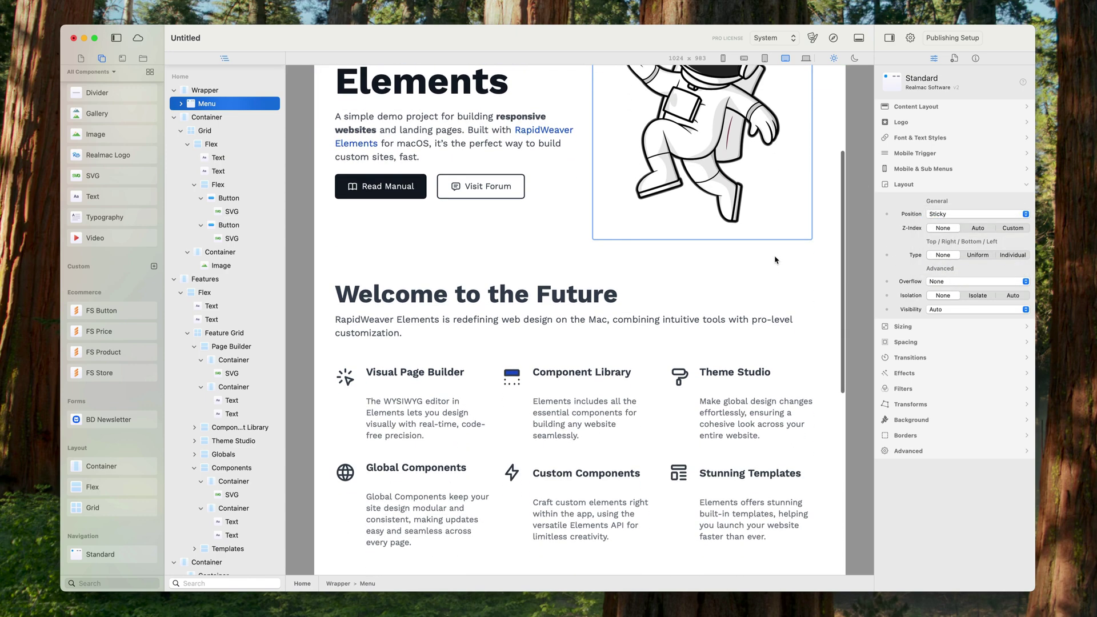
{"action": "scroll", "coordinate": [776, 260], "scroll_direction": "up", "scroll_amount": 5}
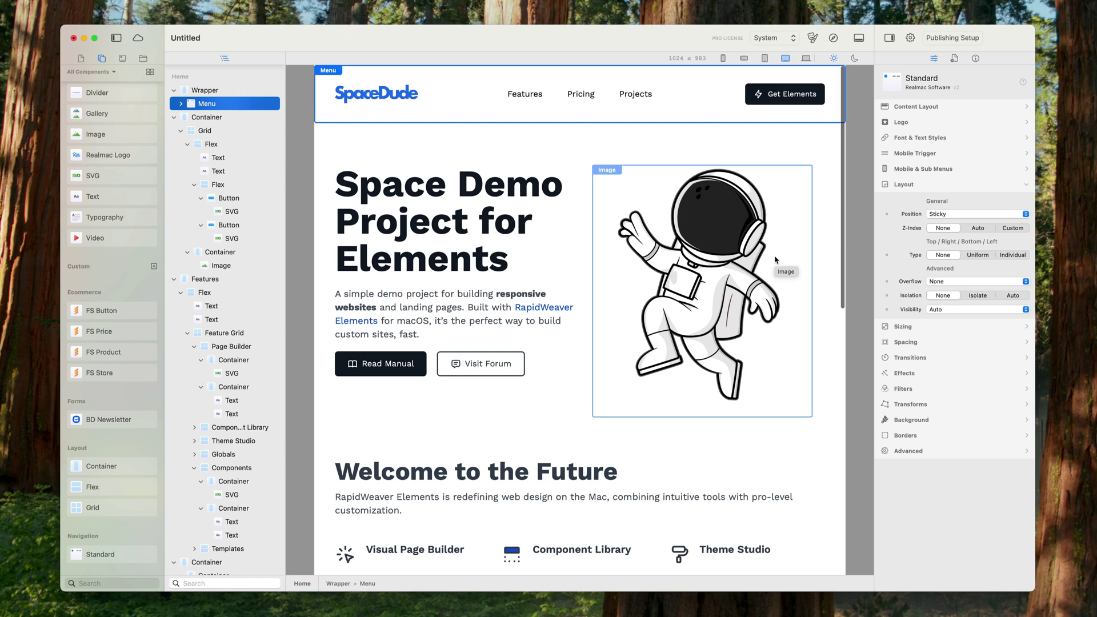
{"action": "left_click", "coordinate": [217, 90]}
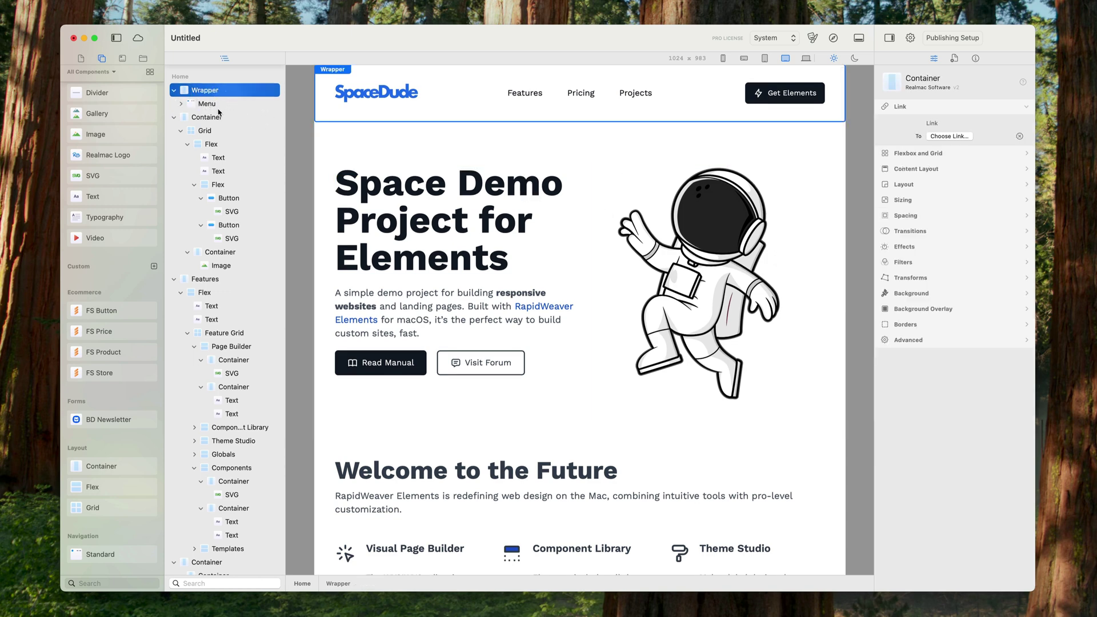
- Rename the hero Container to 'Header' and nest it inside Wrapper below the Menu
{"action": "left_click", "coordinate": [173, 118]}
{"action": "left_click", "coordinate": [195, 117]}
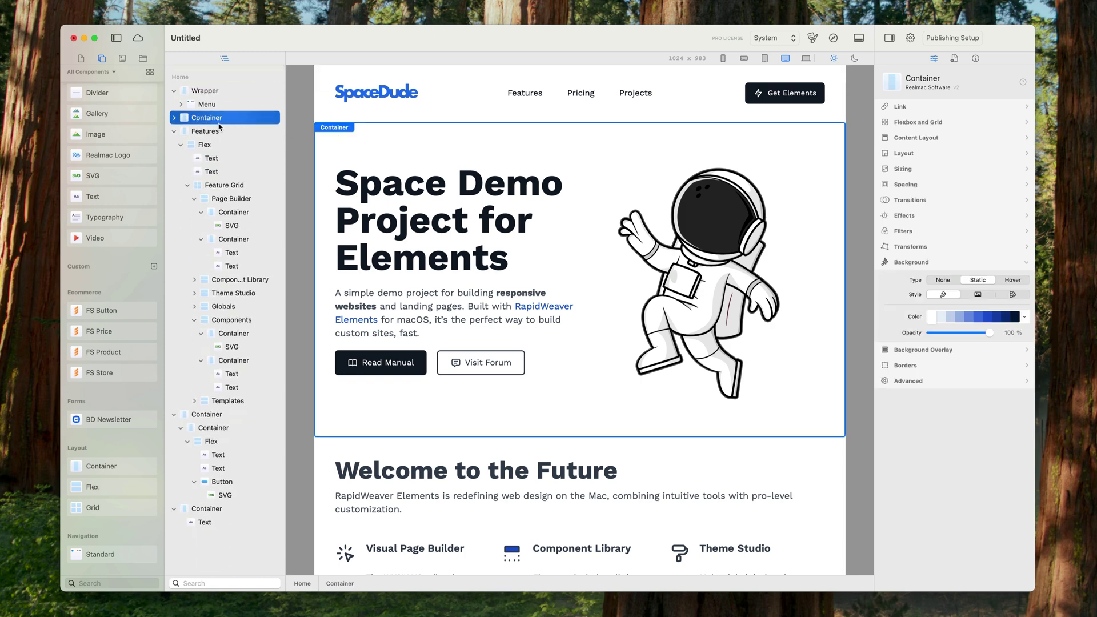
{"action": "double_click", "coordinate": [220, 120]}
{"action": "type", "text": "Header"}
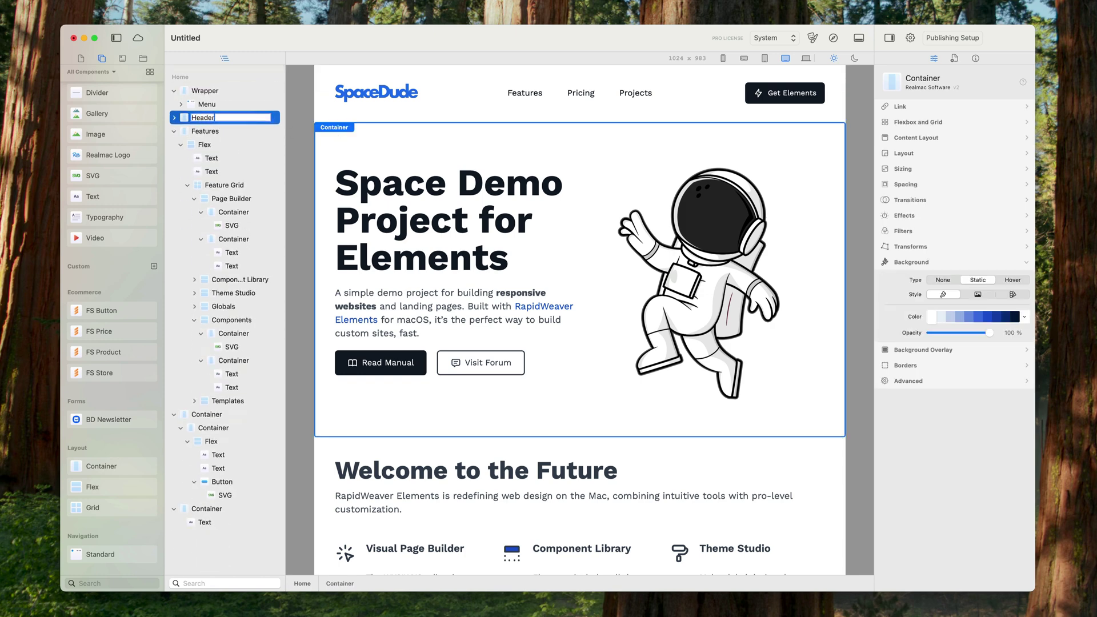
{"action": "key", "text": "Return"}
{"action": "left_click_drag", "start_coordinate": [205, 121], "coordinate": [223, 94]}
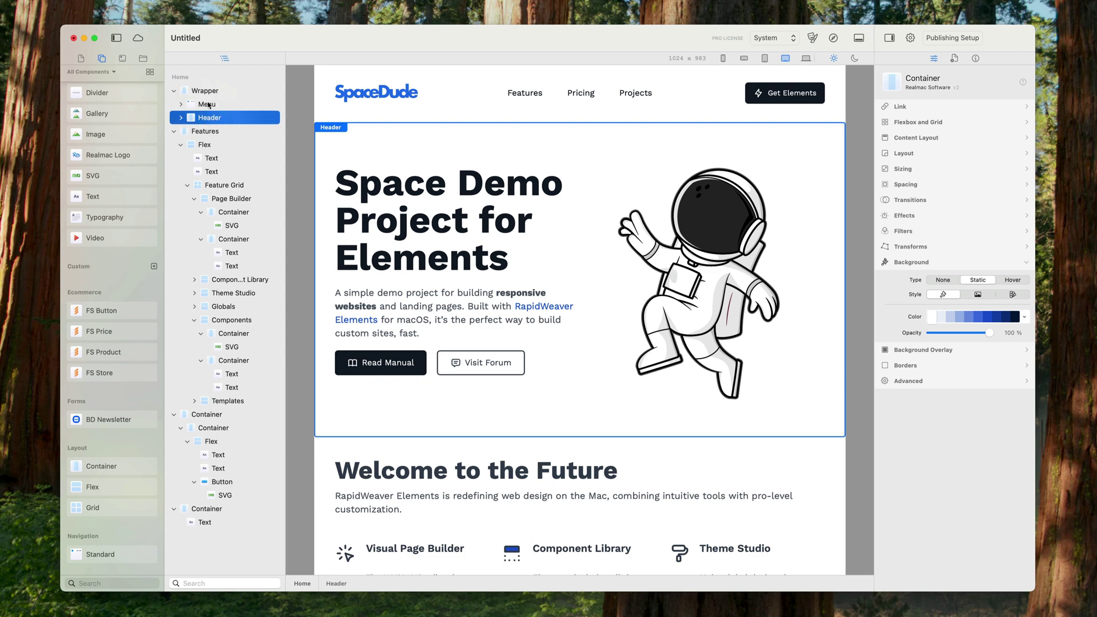
- Select the menu bar on the page and scroll to check its sticky behavior
{"action": "left_click", "coordinate": [706, 109]}
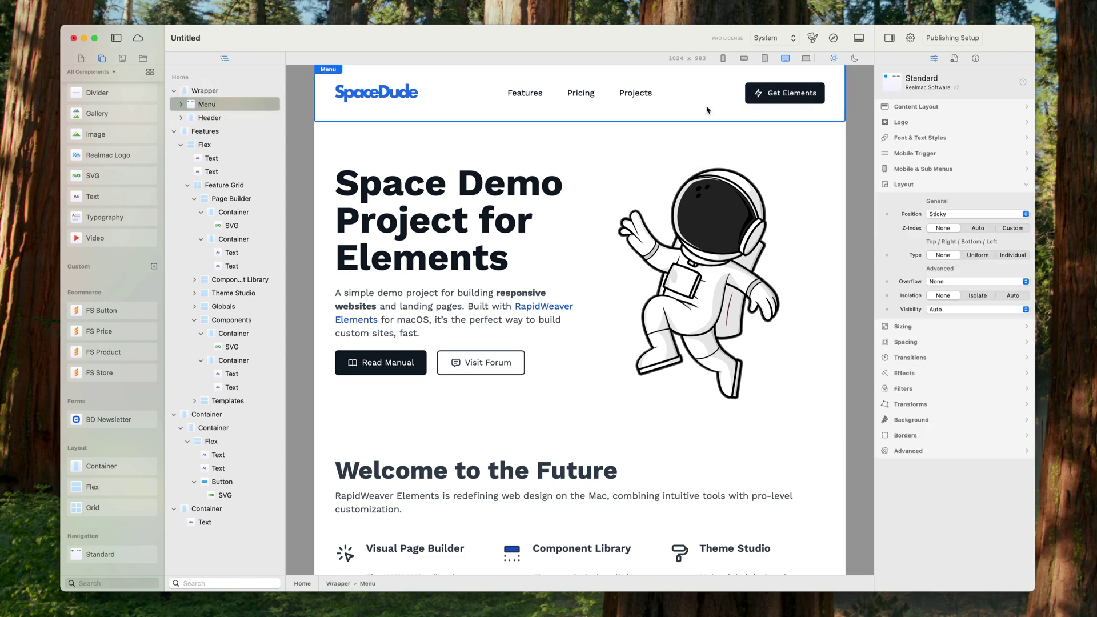
{"action": "scroll", "coordinate": [803, 181], "scroll_direction": "down", "scroll_amount": 3}
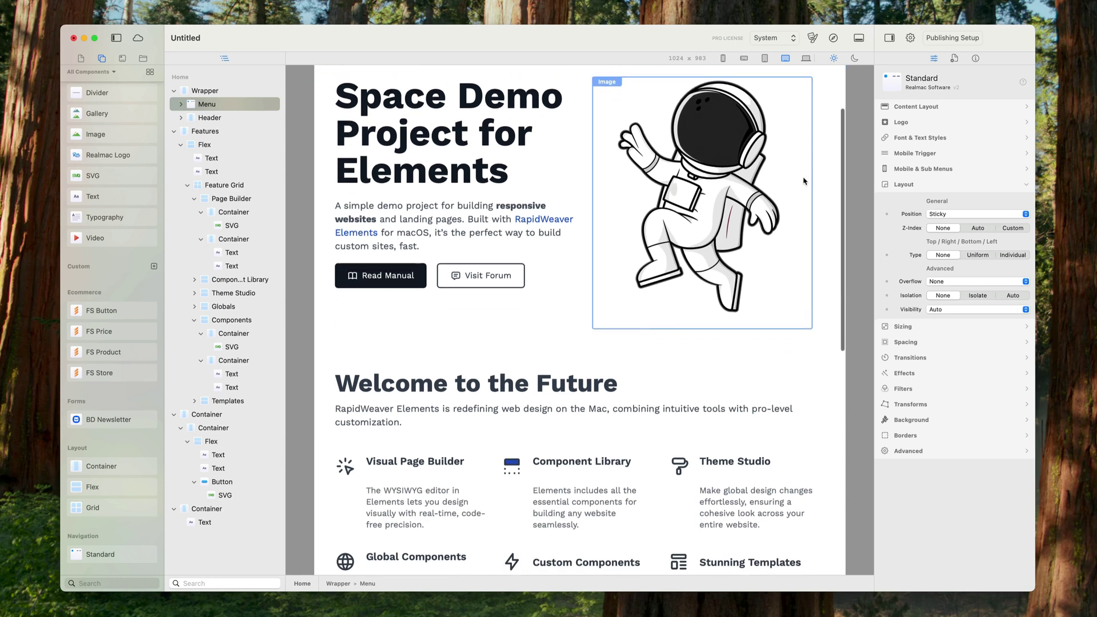
{"action": "scroll", "coordinate": [803, 181], "scroll_direction": "up", "scroll_amount": 3}
{"action": "scroll", "coordinate": [806, 179], "scroll_direction": "down", "scroll_amount": 3}
{"action": "scroll", "coordinate": [807, 177], "scroll_direction": "up", "scroll_amount": 3}
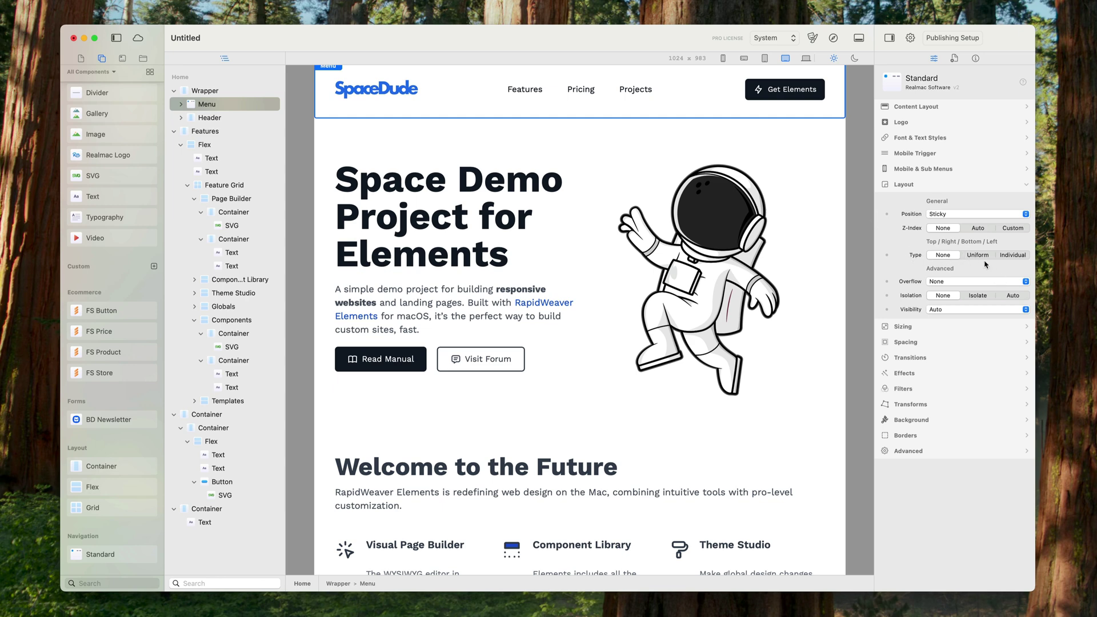
- Give the menu a Uniform inset of 0 and scroll to confirm it pins to the top
{"action": "left_click", "coordinate": [978, 255]}
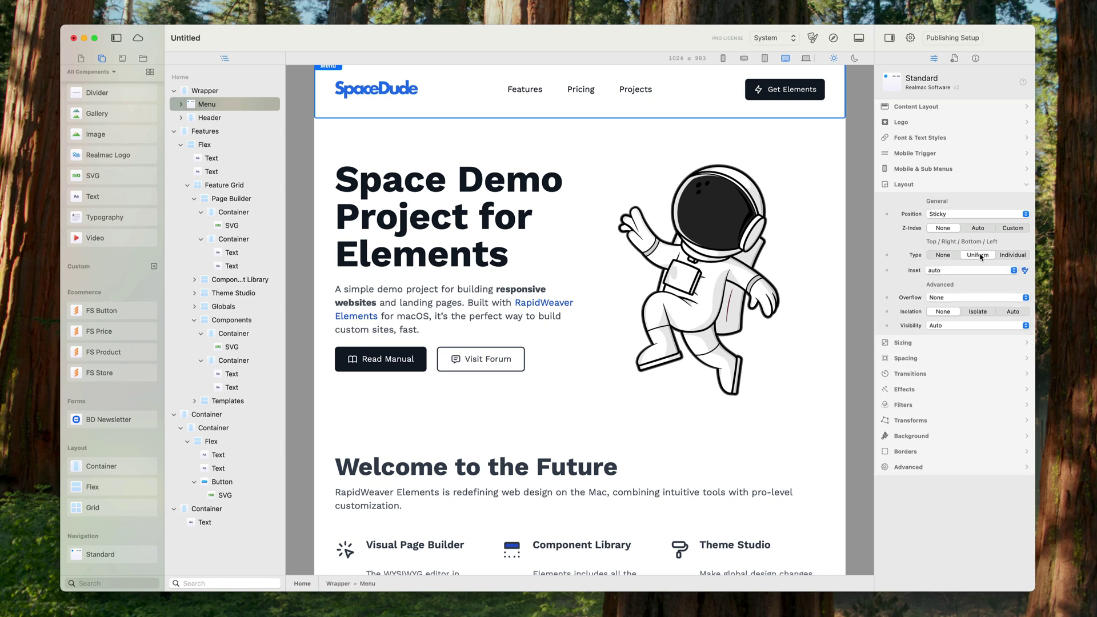
{"action": "left_click", "coordinate": [954, 271]}
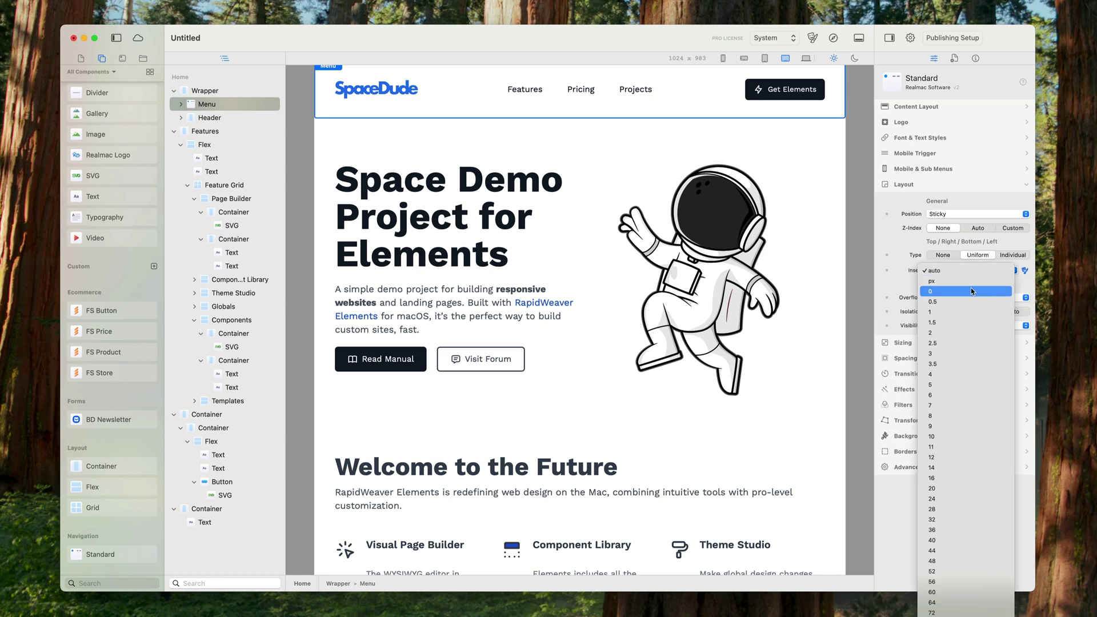
{"action": "left_click", "coordinate": [971, 291]}
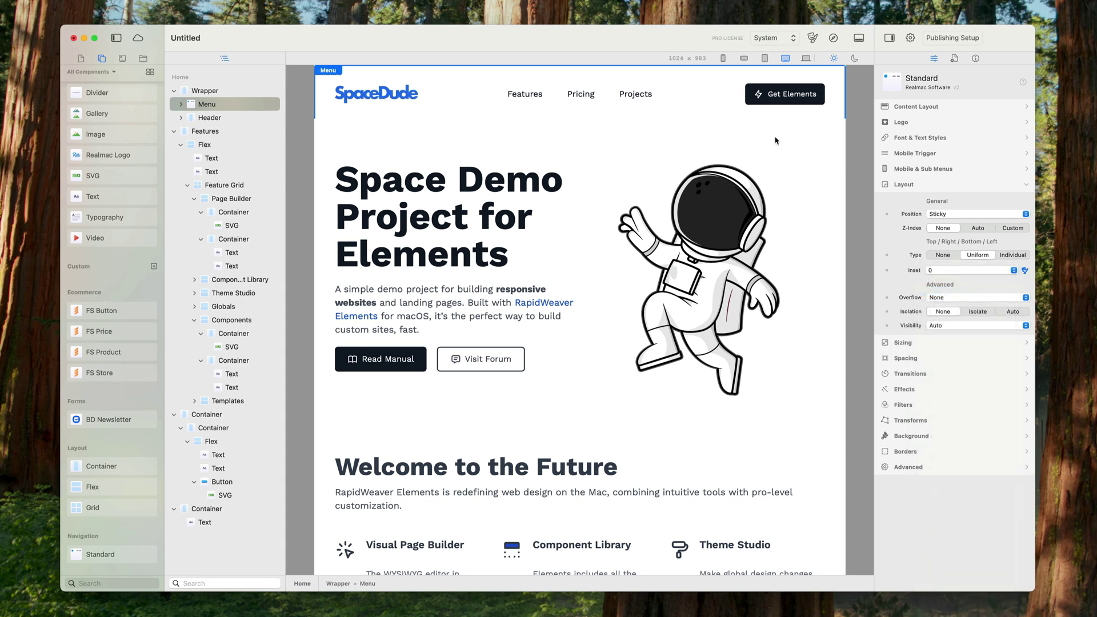
{"action": "scroll", "coordinate": [588, 163], "scroll_direction": "up", "scroll_amount": 1}
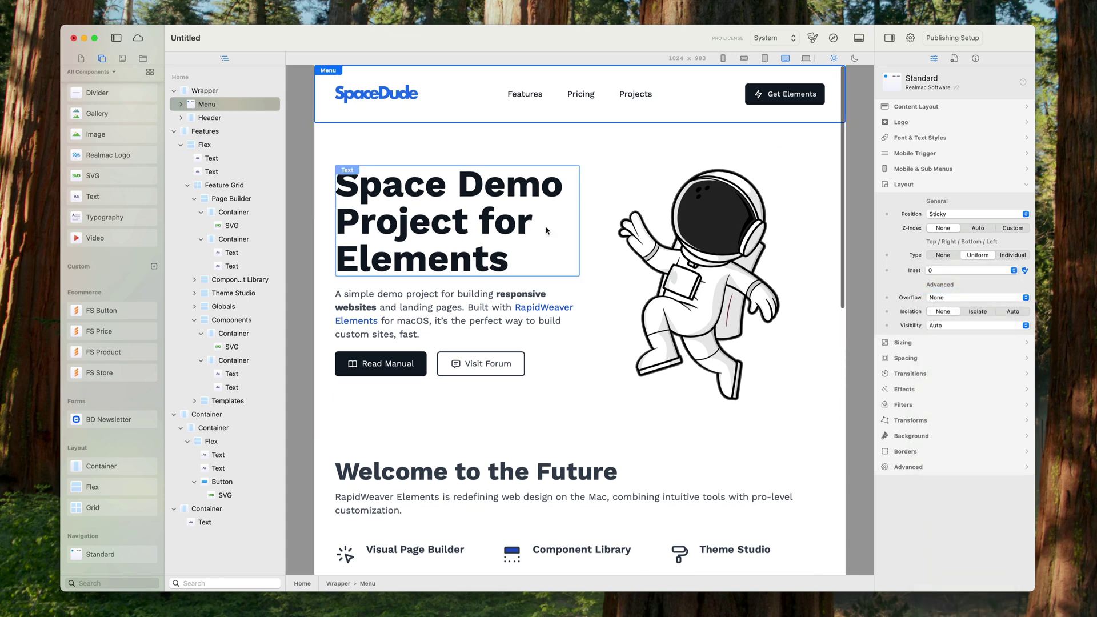
{"action": "scroll", "coordinate": [571, 194], "scroll_direction": "down", "scroll_amount": 3}
{"action": "scroll", "coordinate": [571, 196], "scroll_direction": "up", "scroll_amount": 3}
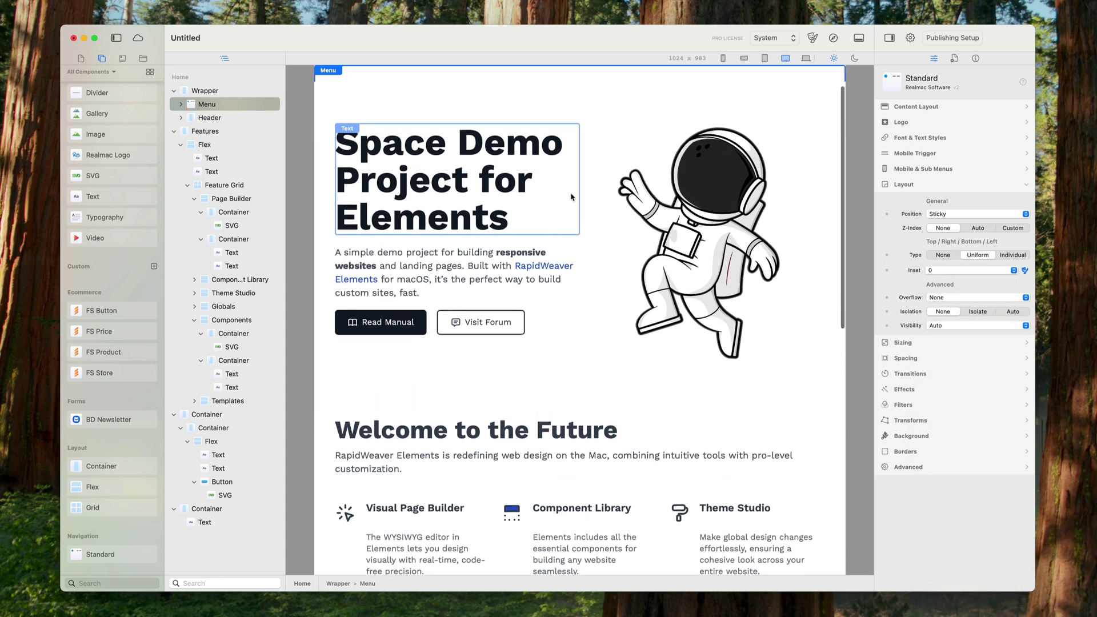
{"action": "scroll", "coordinate": [588, 172], "scroll_direction": "down", "scroll_amount": 3}
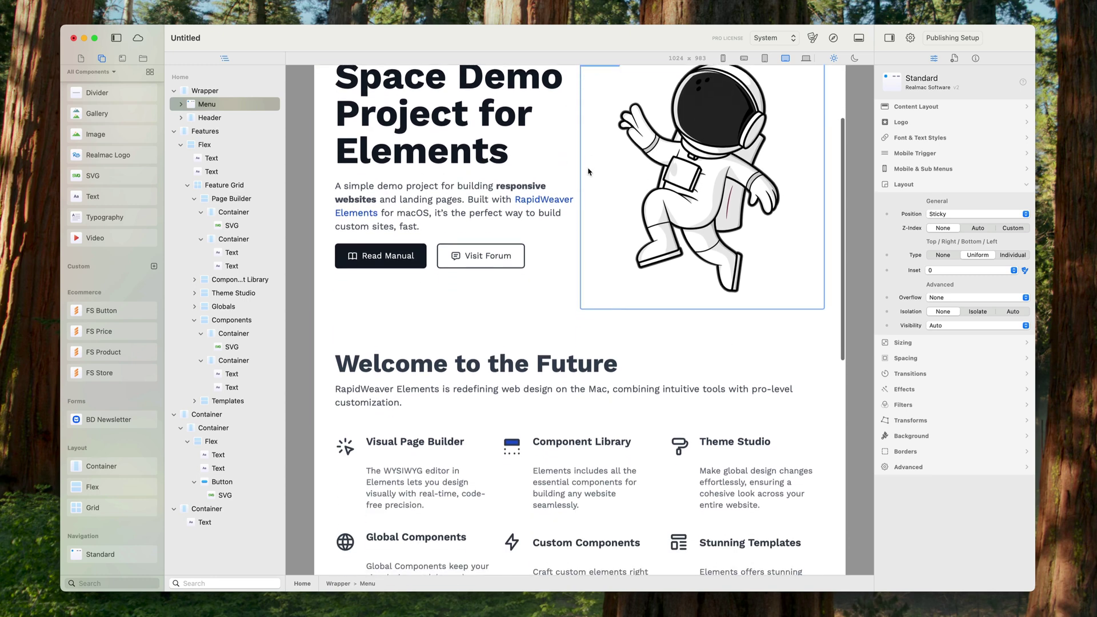
{"action": "scroll", "coordinate": [589, 171], "scroll_direction": "up", "scroll_amount": 4}
{"action": "scroll", "coordinate": [589, 171], "scroll_direction": "down", "scroll_amount": 4}
{"action": "scroll", "coordinate": [588, 171], "scroll_direction": "up", "scroll_amount": 4}
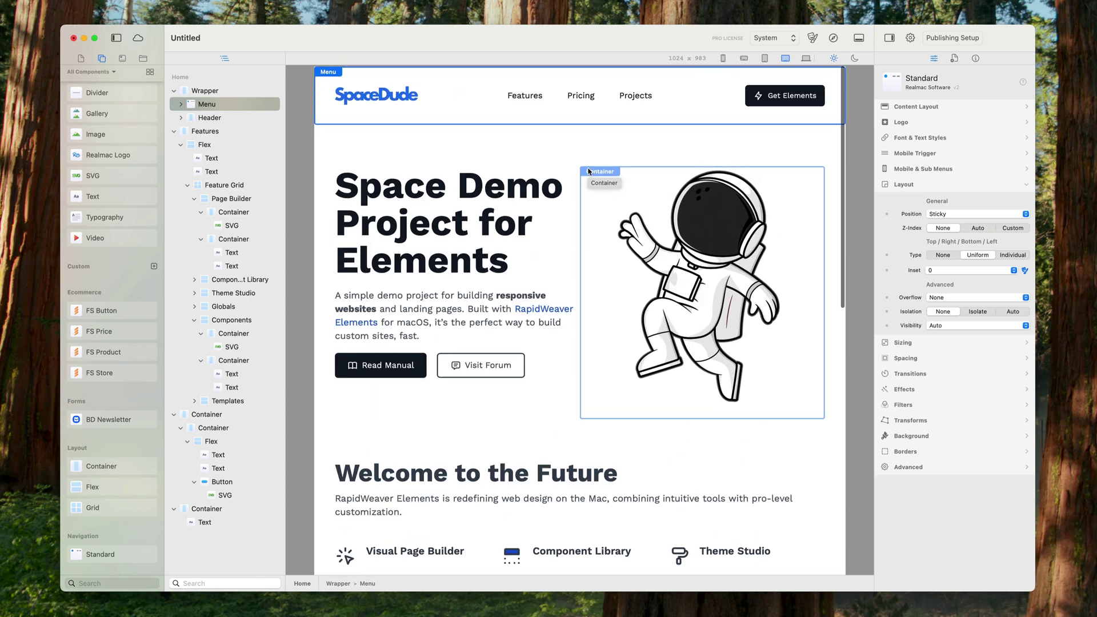
{"action": "scroll", "coordinate": [588, 171], "scroll_direction": "down", "scroll_amount": 1}
{"action": "scroll", "coordinate": [588, 171], "scroll_direction": "up", "scroll_amount": 1}
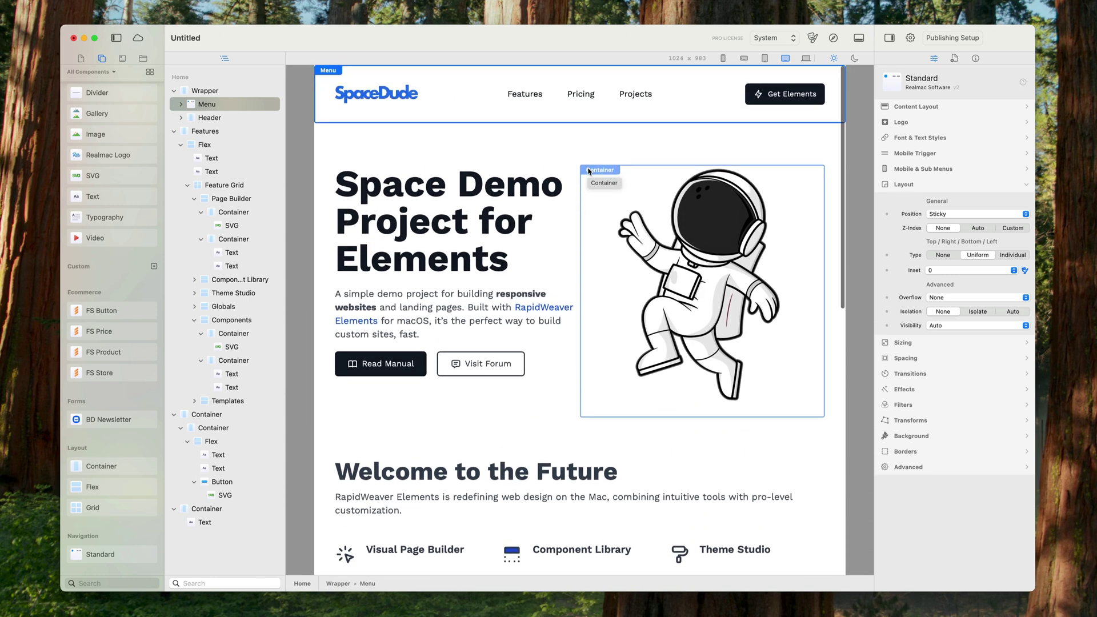
{"action": "scroll", "coordinate": [589, 170], "scroll_direction": "down", "scroll_amount": 2}
{"action": "scroll", "coordinate": [589, 170], "scroll_direction": "up", "scroll_amount": 2}
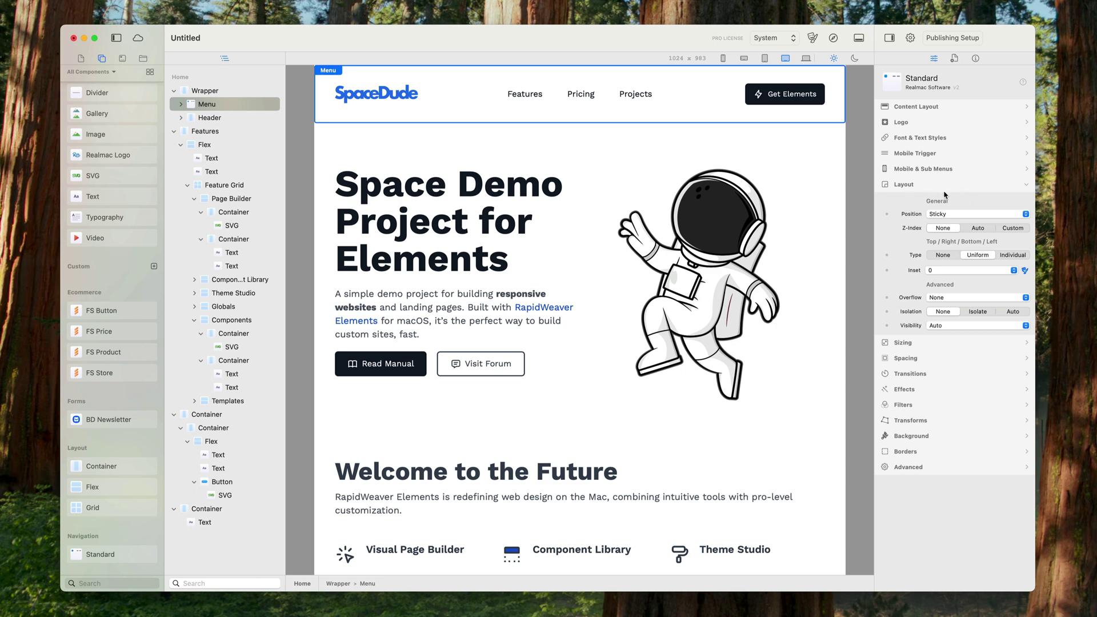
- Set the menu's Z-Index to Custom 100 and scroll to confirm it stays on top
{"action": "left_click", "coordinate": [1004, 228]}
{"action": "left_click", "coordinate": [944, 244]}
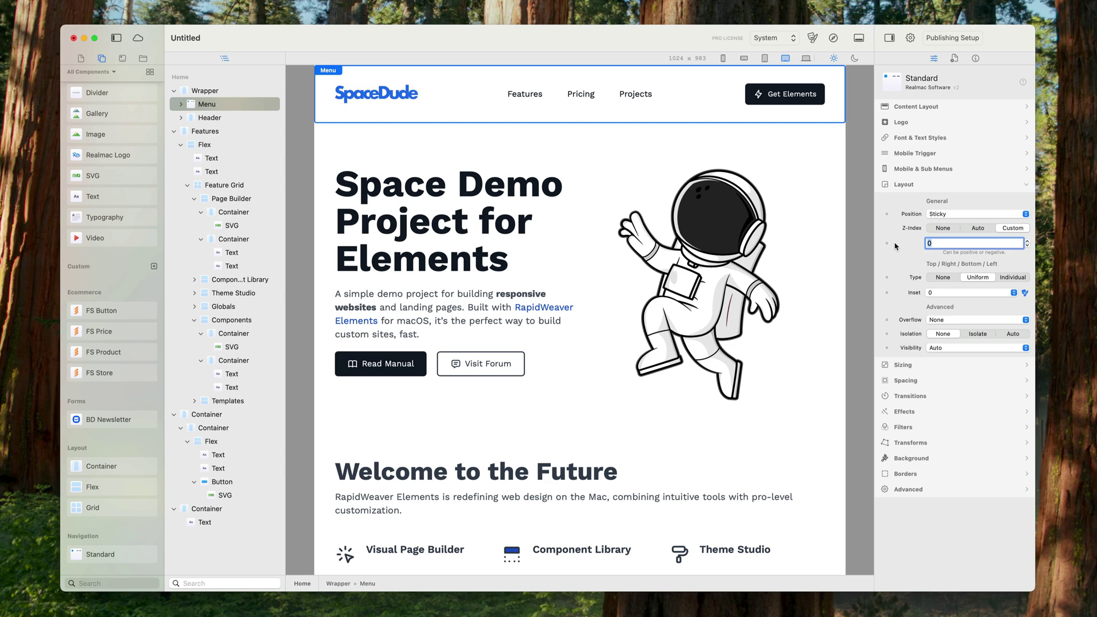
{"action": "type", "text": "100"}
{"action": "key", "text": "Return"}
{"action": "scroll", "coordinate": [696, 337], "scroll_direction": "down", "scroll_amount": 5}
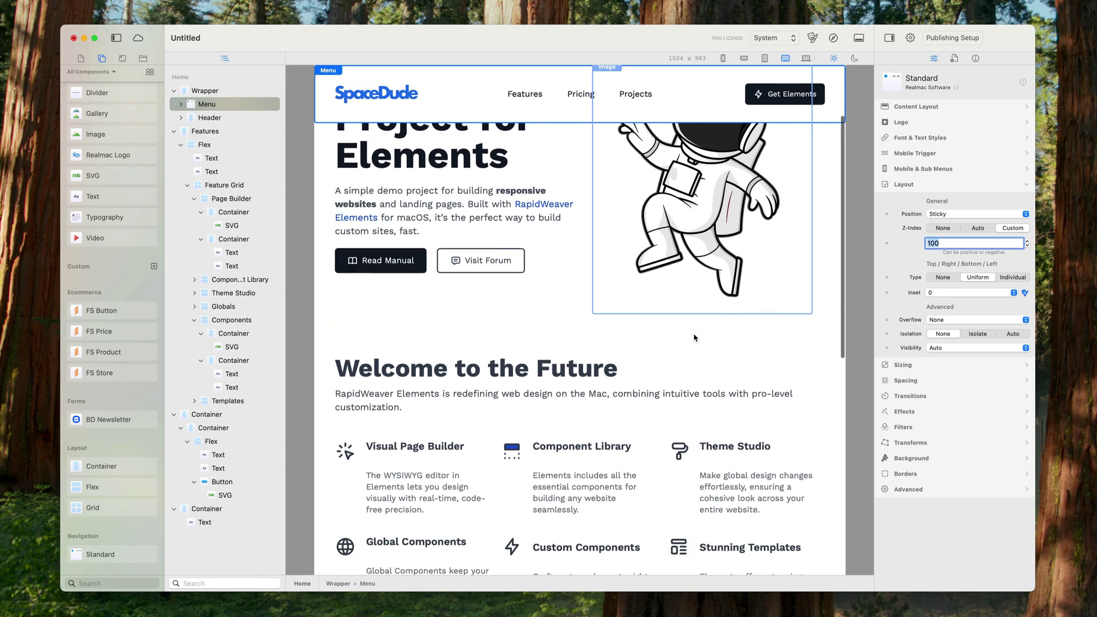
{"action": "scroll", "coordinate": [697, 341], "scroll_direction": "down", "scroll_amount": 8}
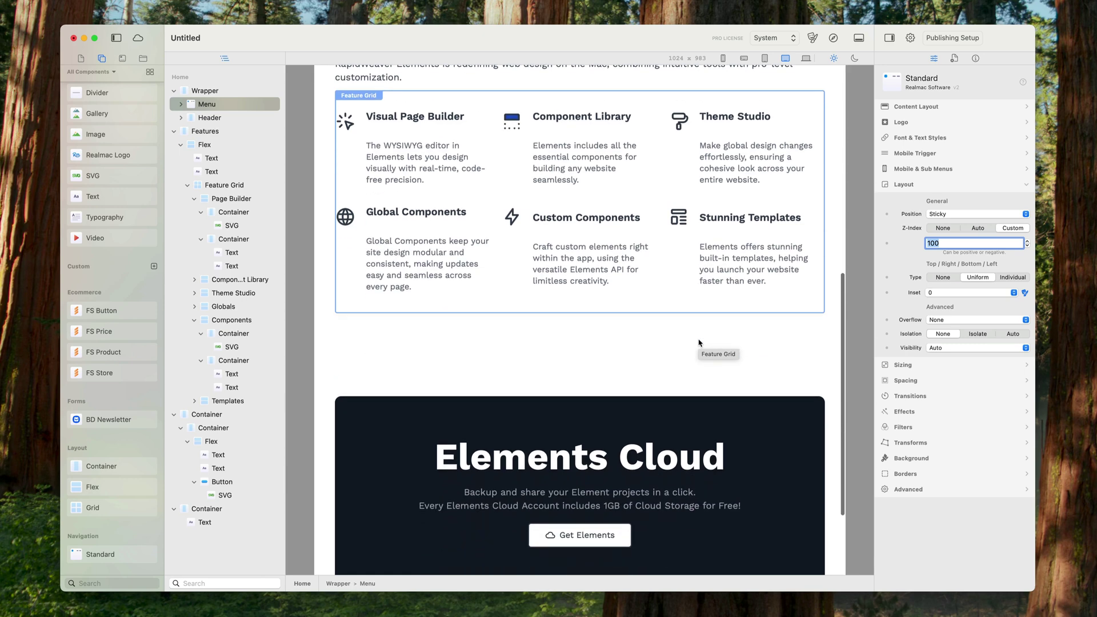
{"action": "scroll", "coordinate": [698, 341], "scroll_direction": "up", "scroll_amount": 13}
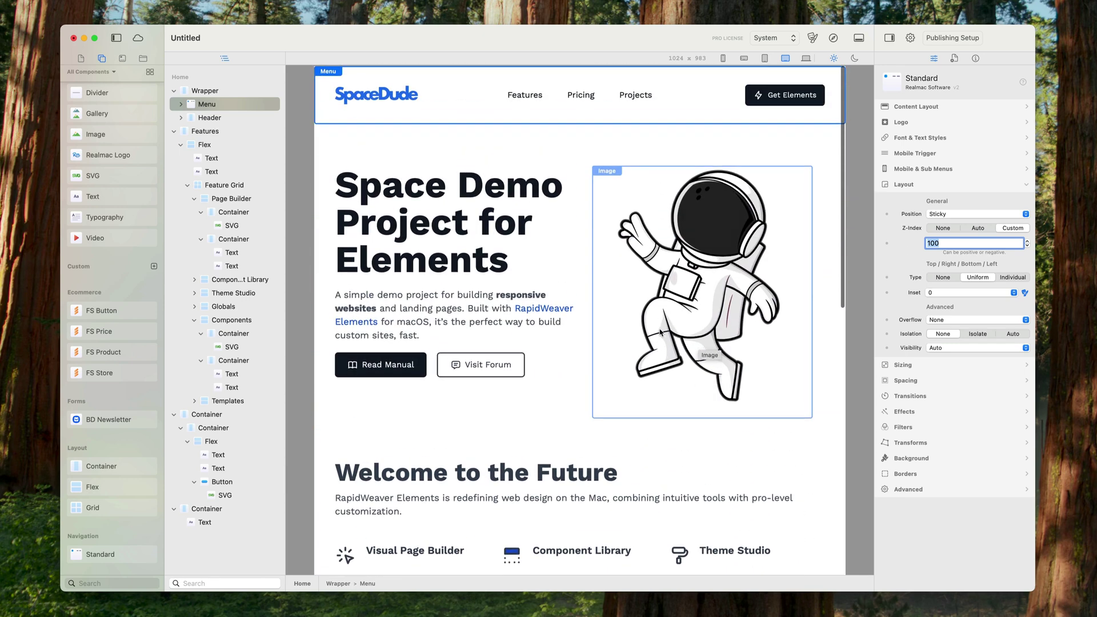
{"action": "scroll", "coordinate": [803, 362], "scroll_direction": "down", "scroll_amount": 8}
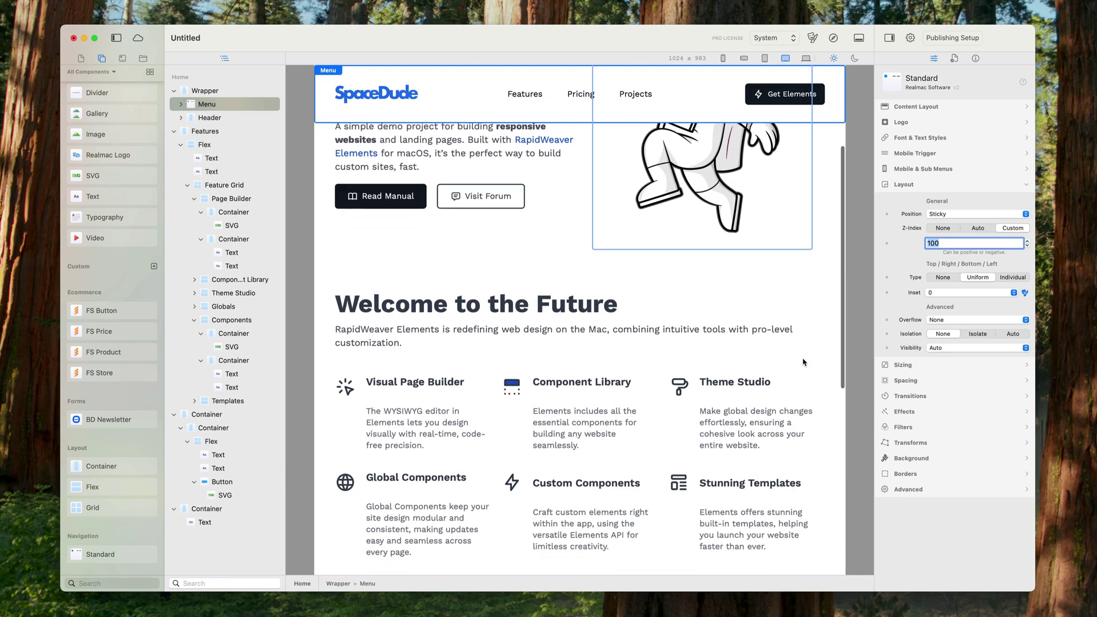
{"action": "scroll", "coordinate": [803, 362], "scroll_direction": "down", "scroll_amount": 11}
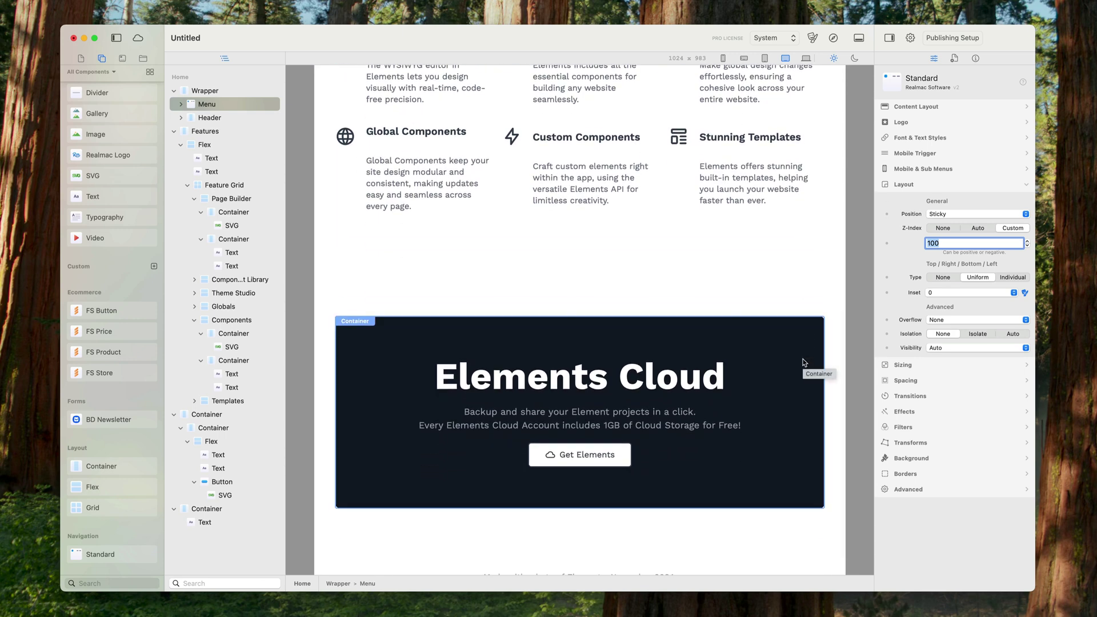
{"action": "scroll", "coordinate": [617, 164], "scroll_direction": "down", "scroll_amount": 1}
{"action": "scroll", "coordinate": [620, 168], "scroll_direction": "up", "scroll_amount": 18}
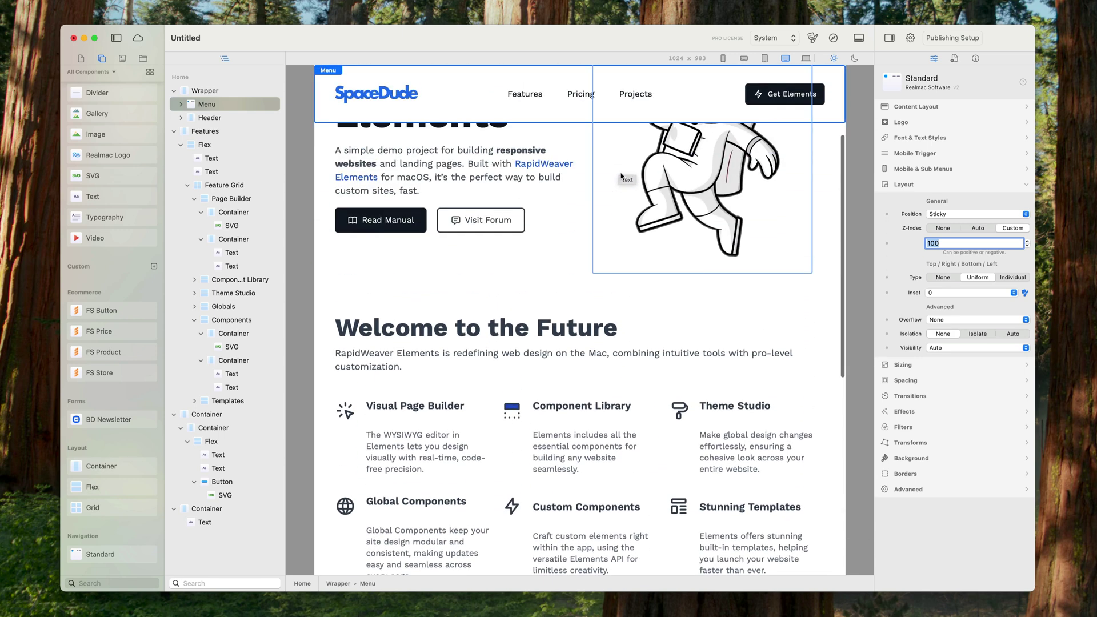
- Select the Header section and scroll the page to watch the sticky menu pass over it
{"action": "left_click", "coordinate": [194, 92]}
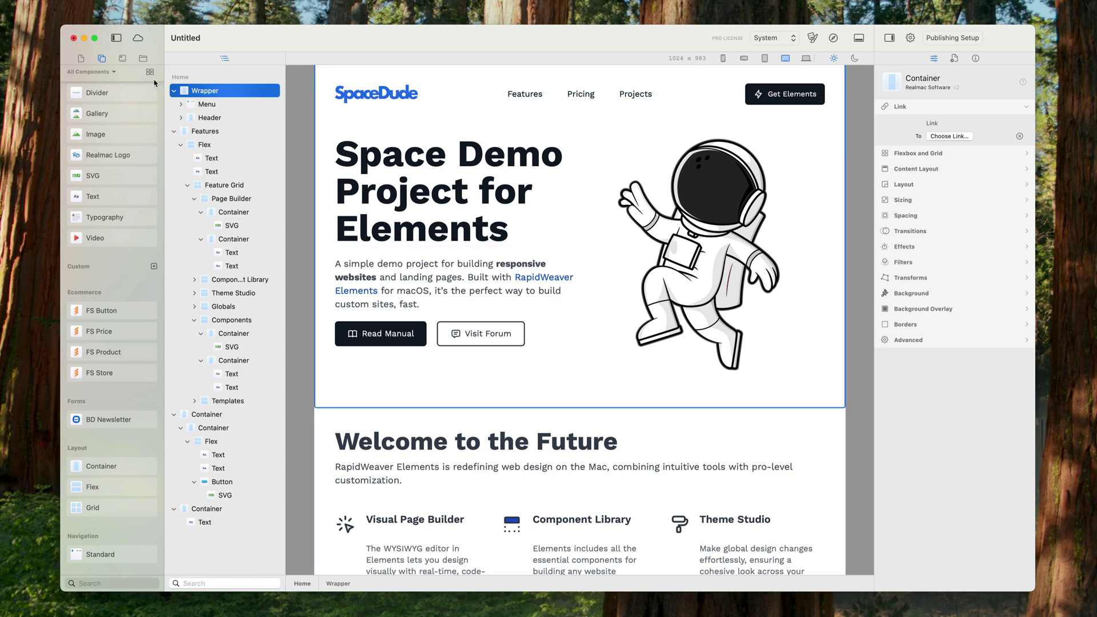
{"action": "left_click", "coordinate": [229, 120]}
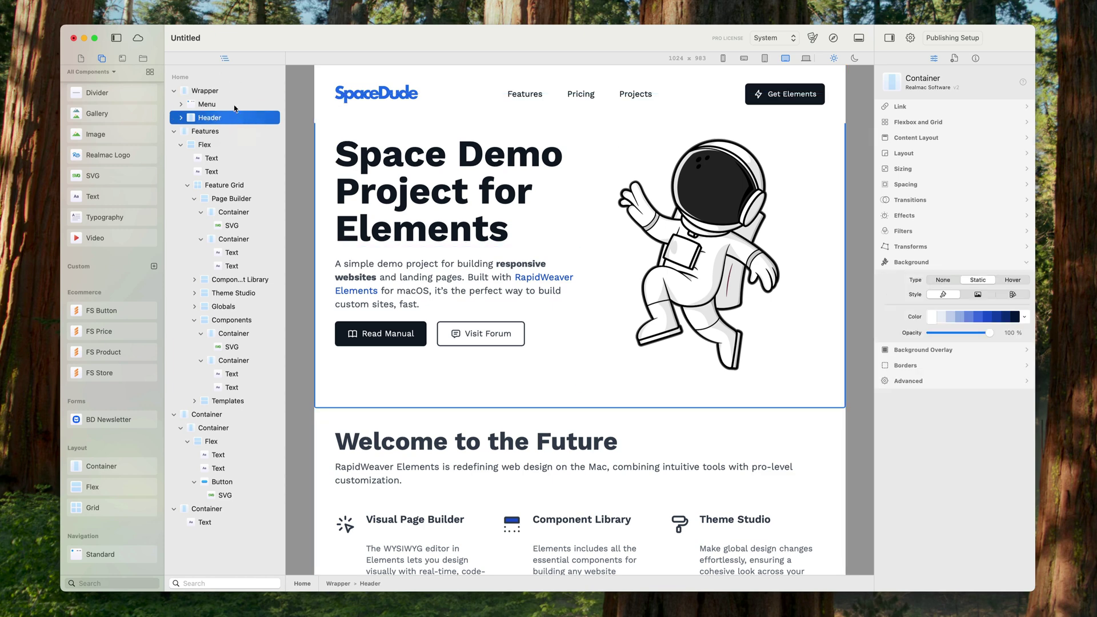
{"action": "scroll", "coordinate": [551, 207], "scroll_direction": "down", "scroll_amount": 3}
{"action": "scroll", "coordinate": [550, 203], "scroll_direction": "up", "scroll_amount": 2}
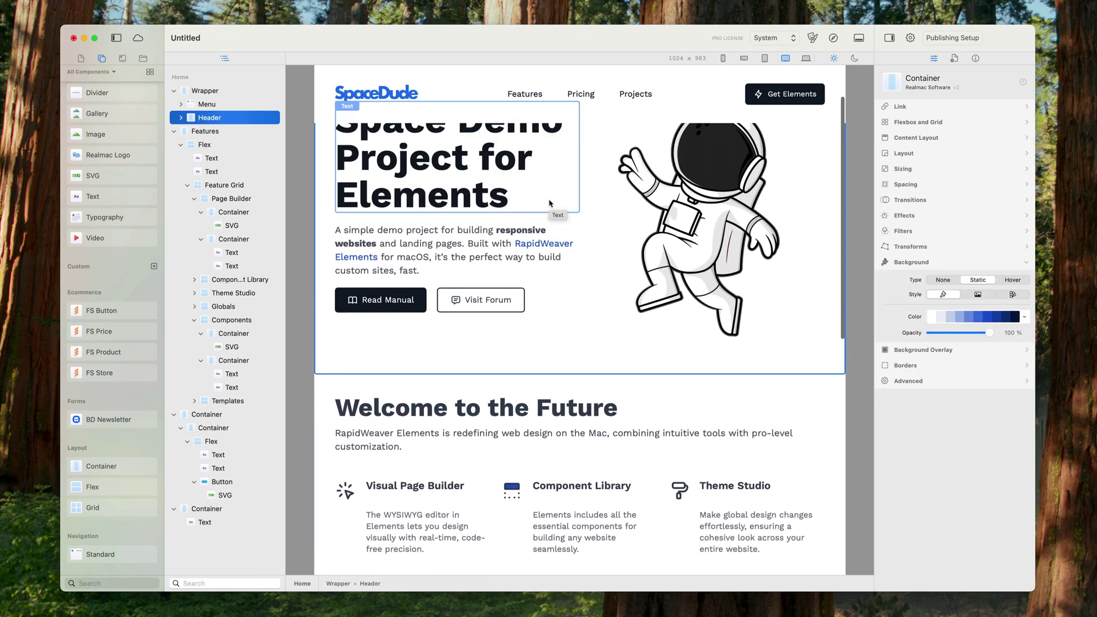
{"action": "scroll", "coordinate": [550, 203], "scroll_direction": "down", "scroll_amount": 4}
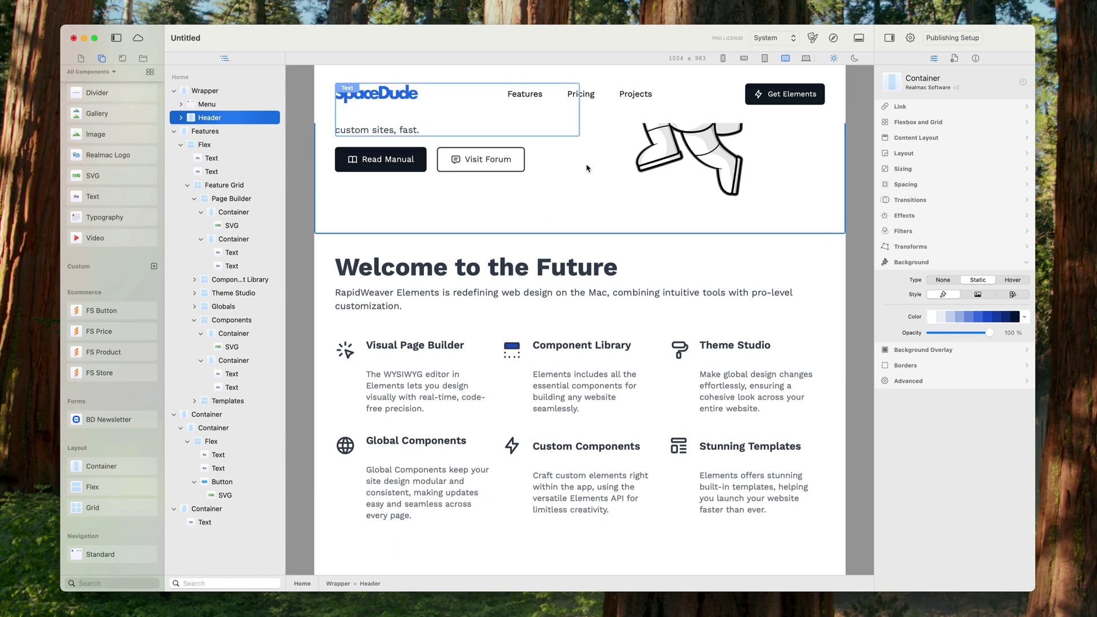
{"action": "scroll", "coordinate": [683, 186], "scroll_direction": "down", "scroll_amount": 3}
{"action": "scroll", "coordinate": [686, 192], "scroll_direction": "down", "scroll_amount": 2}
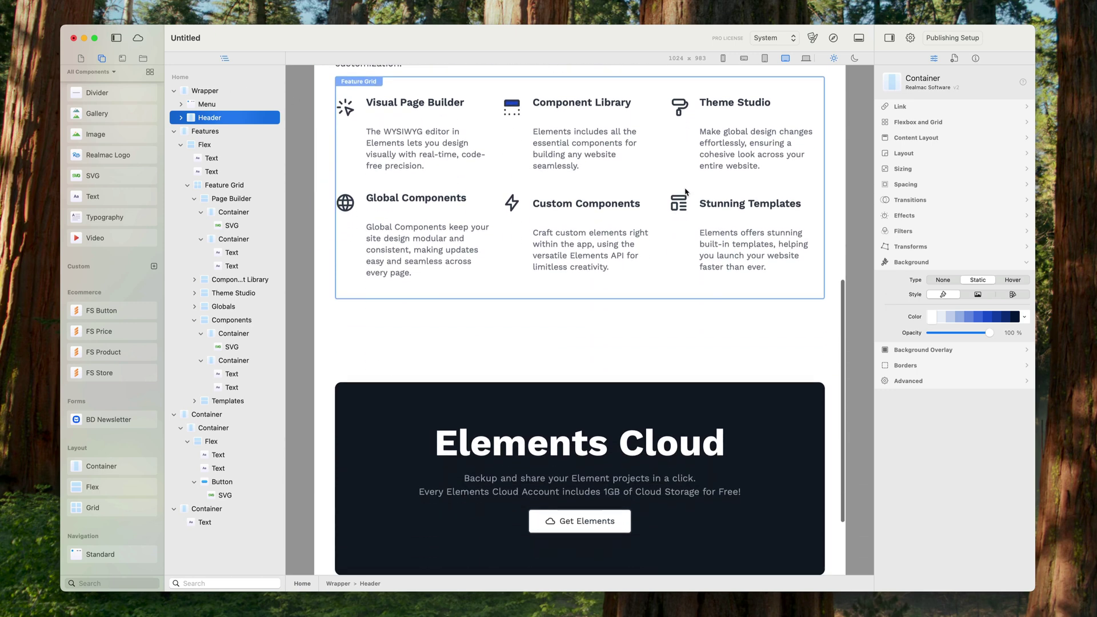
{"action": "scroll", "coordinate": [685, 192], "scroll_direction": "up", "scroll_amount": 8}
{"action": "scroll", "coordinate": [686, 192], "scroll_direction": "up", "scroll_amount": 3}
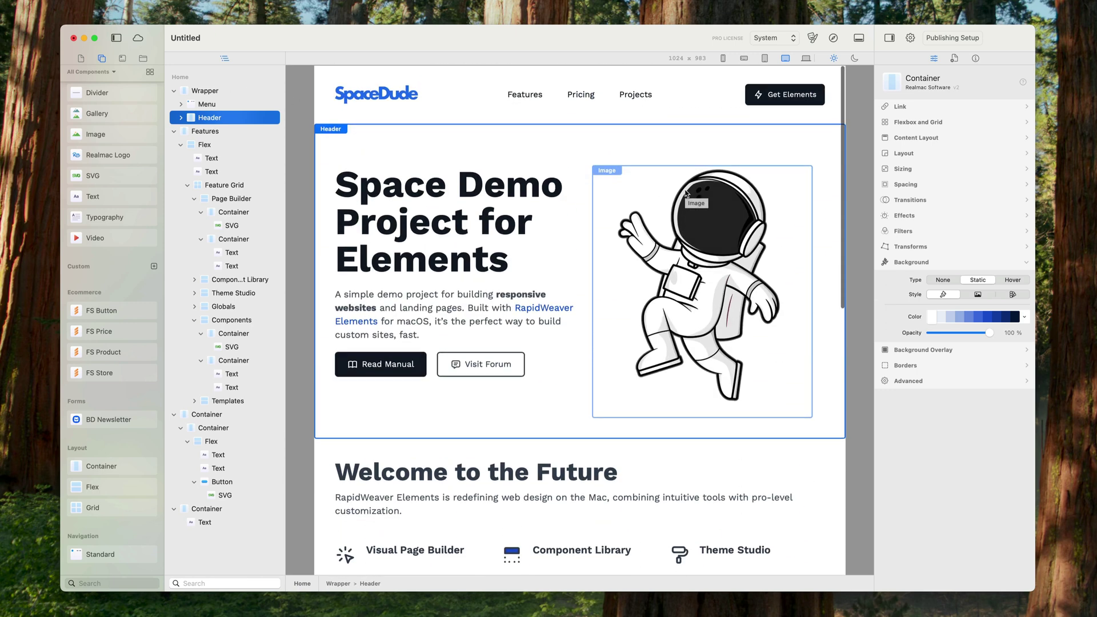
{"action": "scroll", "coordinate": [686, 192], "scroll_direction": "down", "scroll_amount": 4}
{"action": "scroll", "coordinate": [685, 192], "scroll_direction": "up", "scroll_amount": 2}
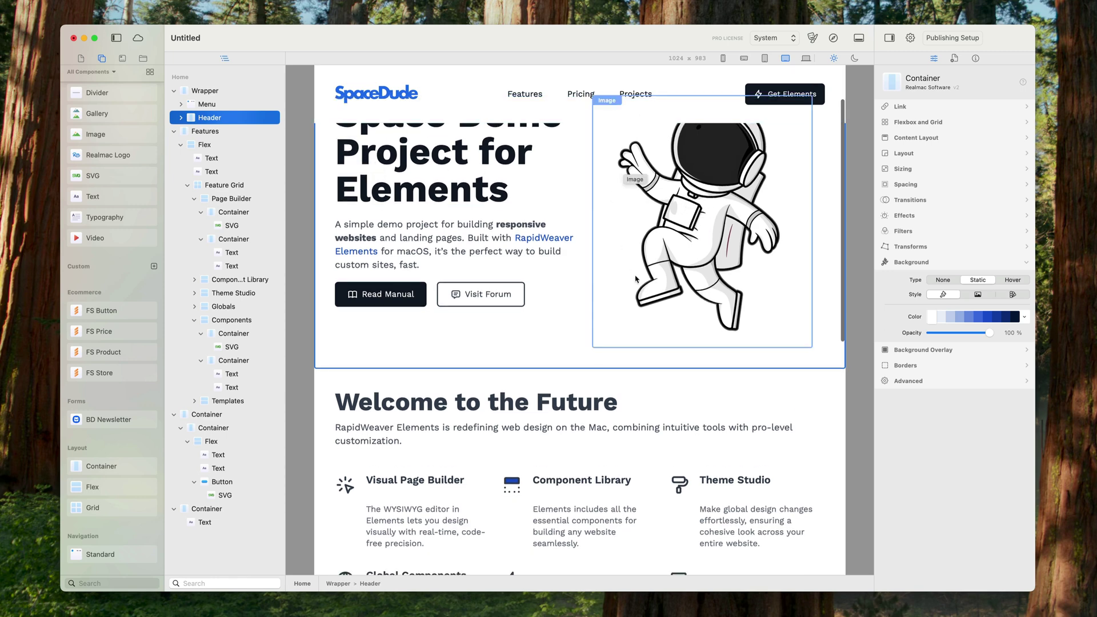
{"action": "scroll", "coordinate": [635, 279], "scroll_direction": "down", "scroll_amount": 3}
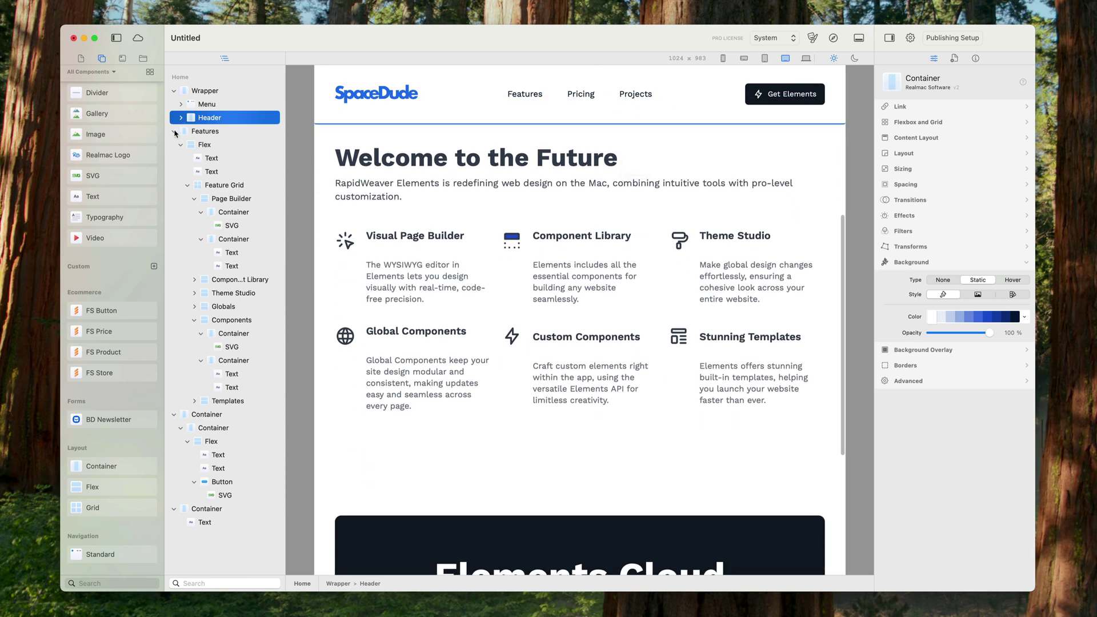
- Move the Features section inside Wrapper after the Header
{"action": "left_click", "coordinate": [175, 132]}
{"action": "left_click", "coordinate": [208, 144]}
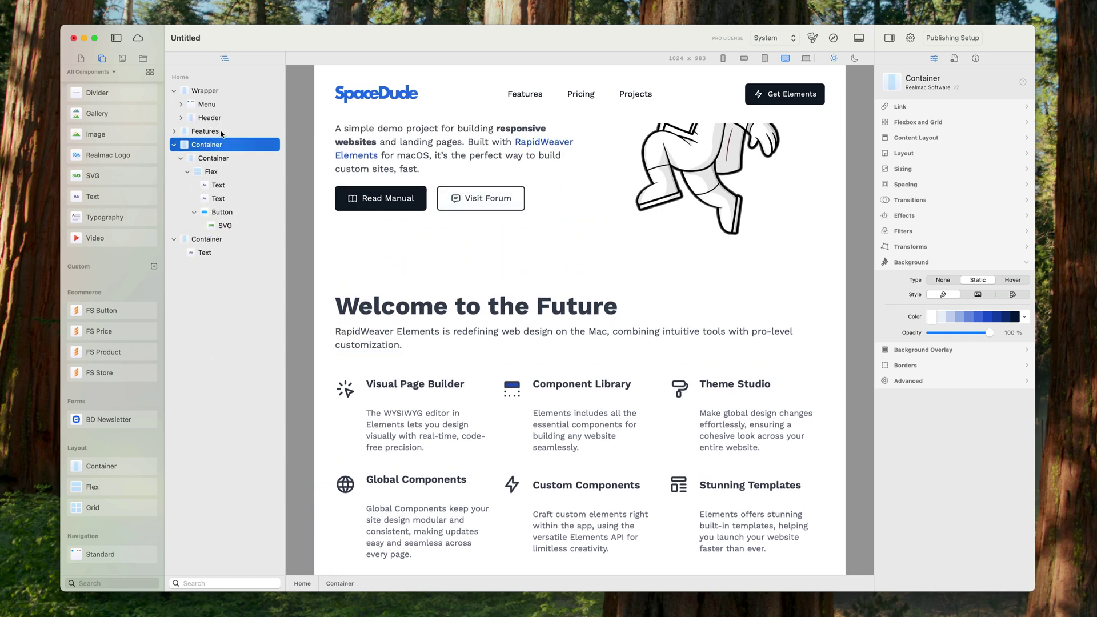
{"action": "left_click", "coordinate": [221, 133]}
{"action": "left_click_drag", "start_coordinate": [210, 131], "coordinate": [232, 102]}
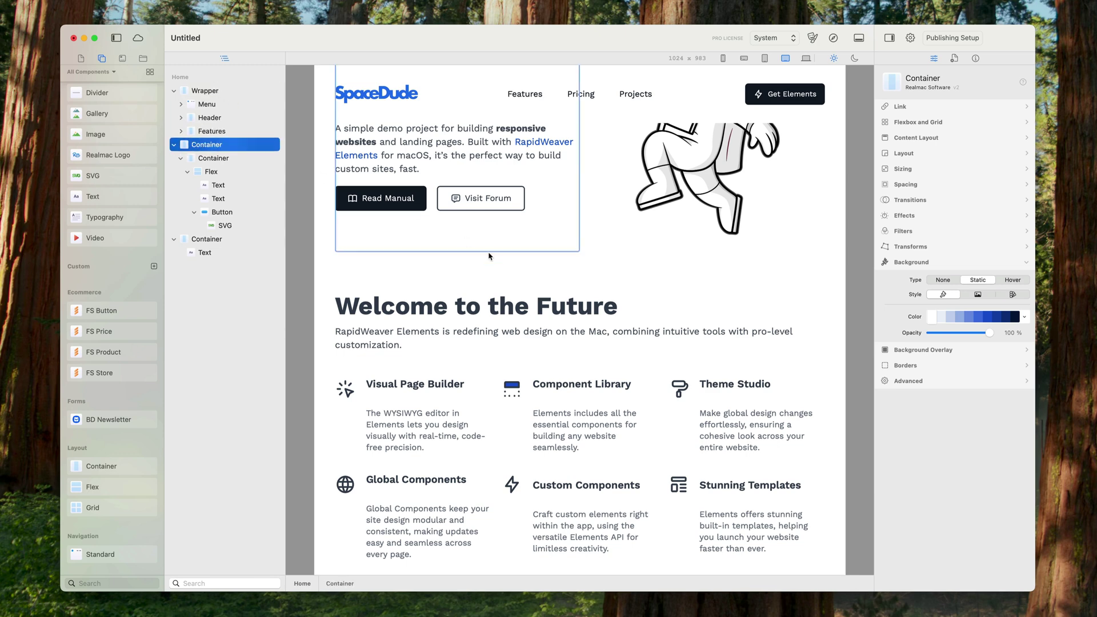
{"action": "scroll", "coordinate": [490, 256], "scroll_direction": "down", "scroll_amount": 6}
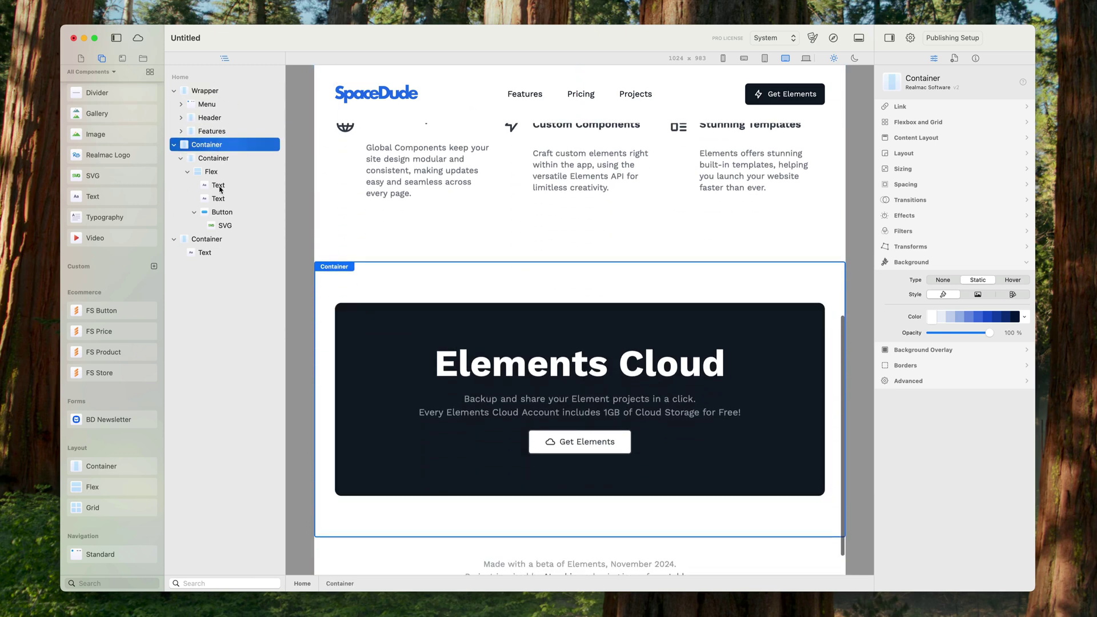
- Rename the Elements Cloud container to 'Feature 2' and move it into Wrapper after Features
{"action": "double_click", "coordinate": [206, 145]}
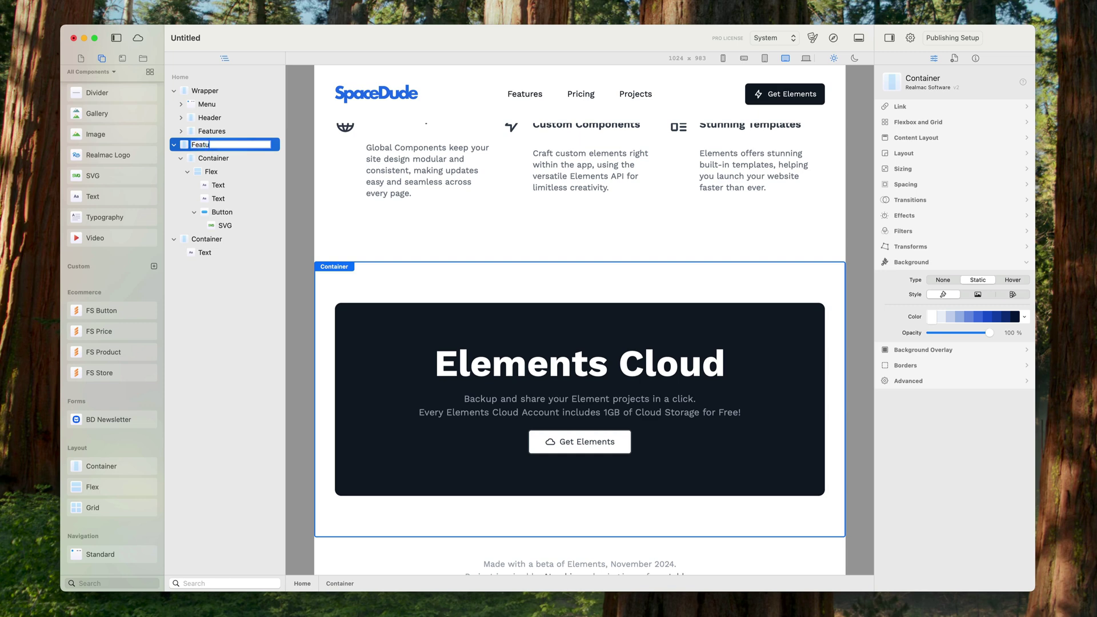
{"action": "type", "text": "Feature 2"}
{"action": "key", "text": "Return"}
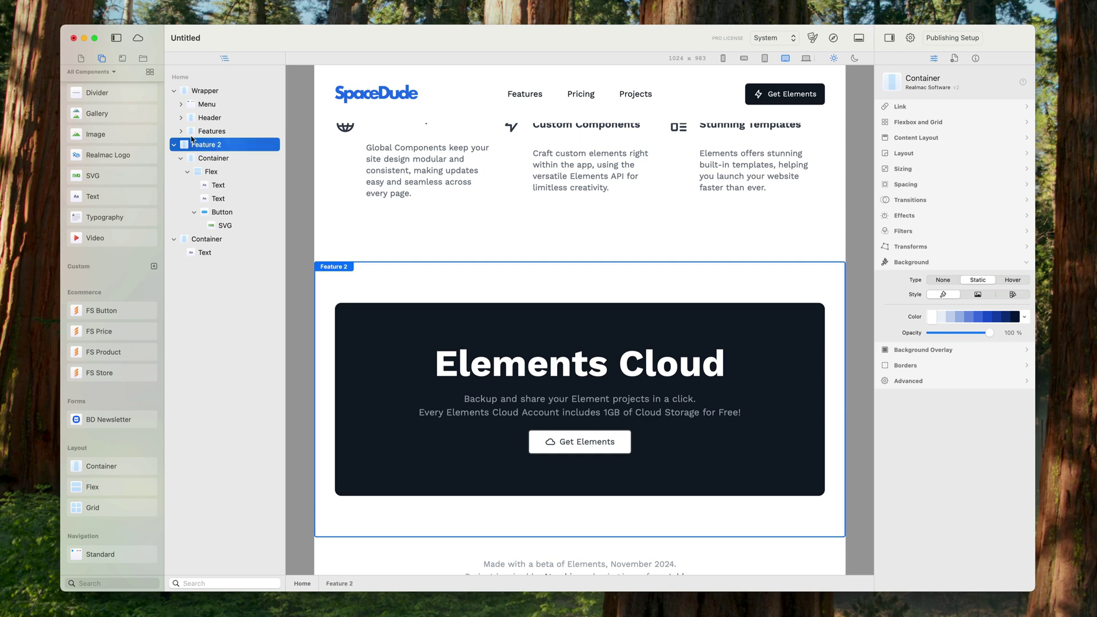
{"action": "left_click_drag", "start_coordinate": [192, 138], "coordinate": [224, 97]}
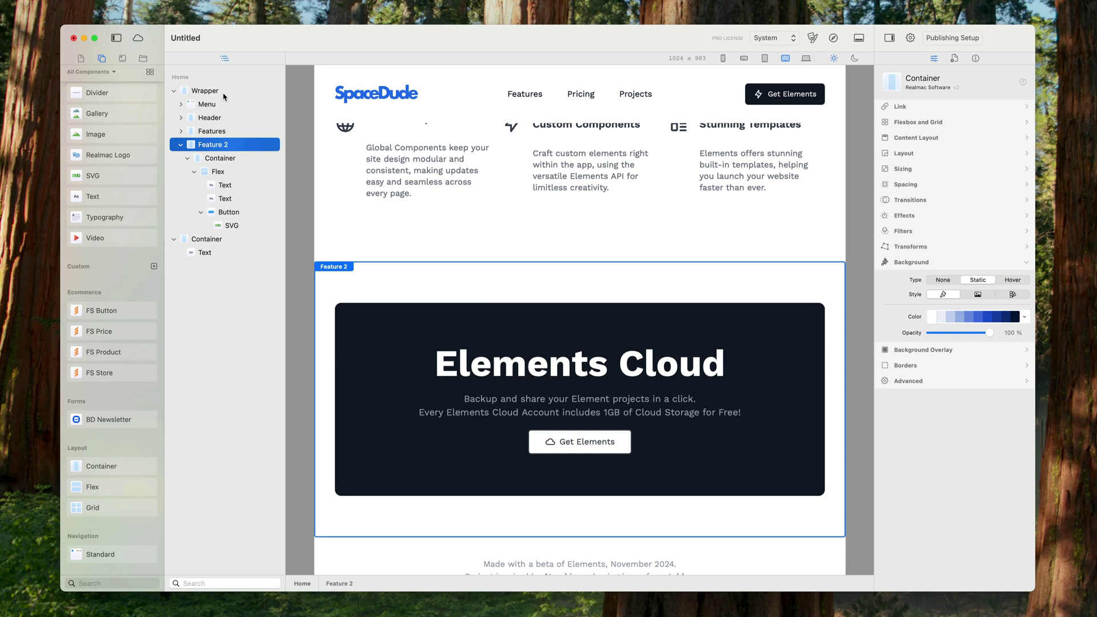
{"action": "scroll", "coordinate": [486, 301], "scroll_direction": "down", "scroll_amount": 2}
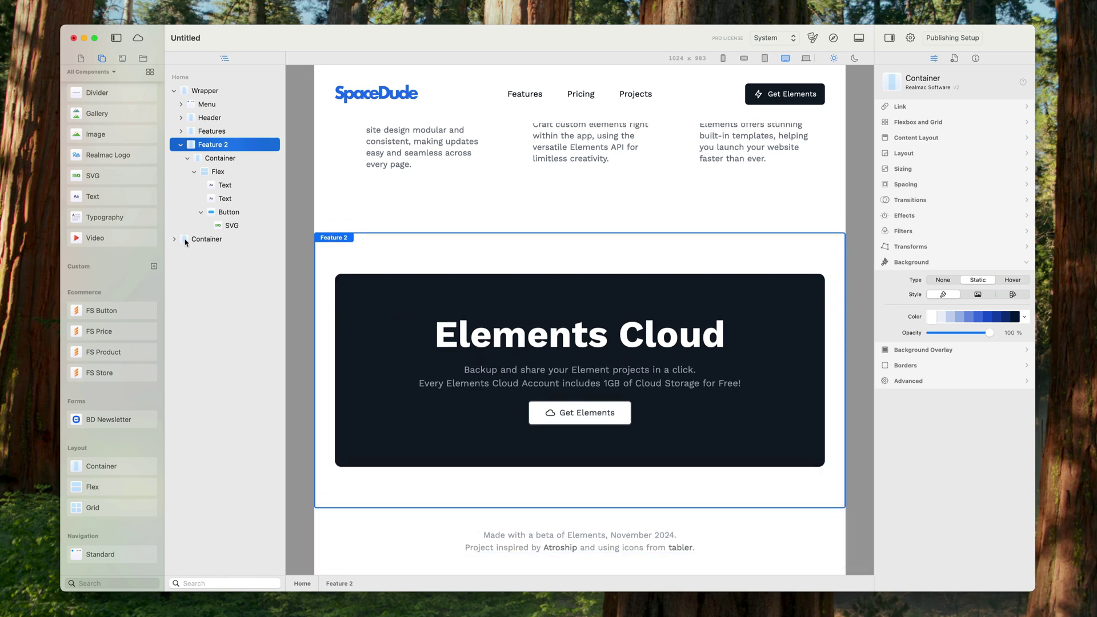
- Rename the bottom credits container to 'Footer' and collapse Feature 2 in the outline
{"action": "left_click", "coordinate": [207, 242]}
{"action": "left_click", "coordinate": [207, 241]}
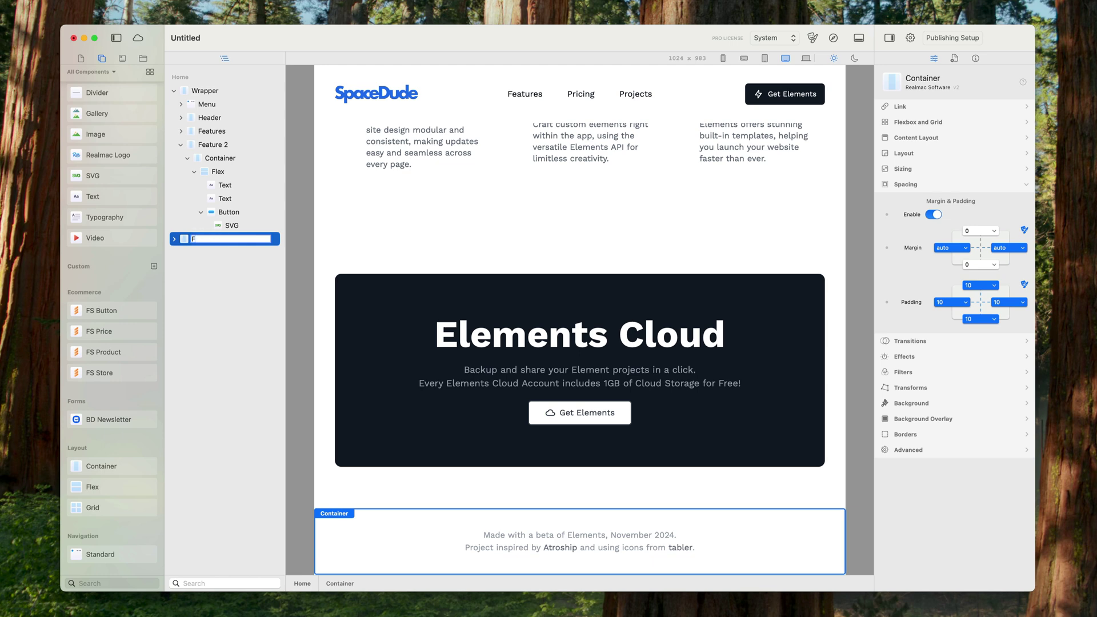
{"action": "type", "text": "Footer"}
{"action": "key", "text": "Return"}
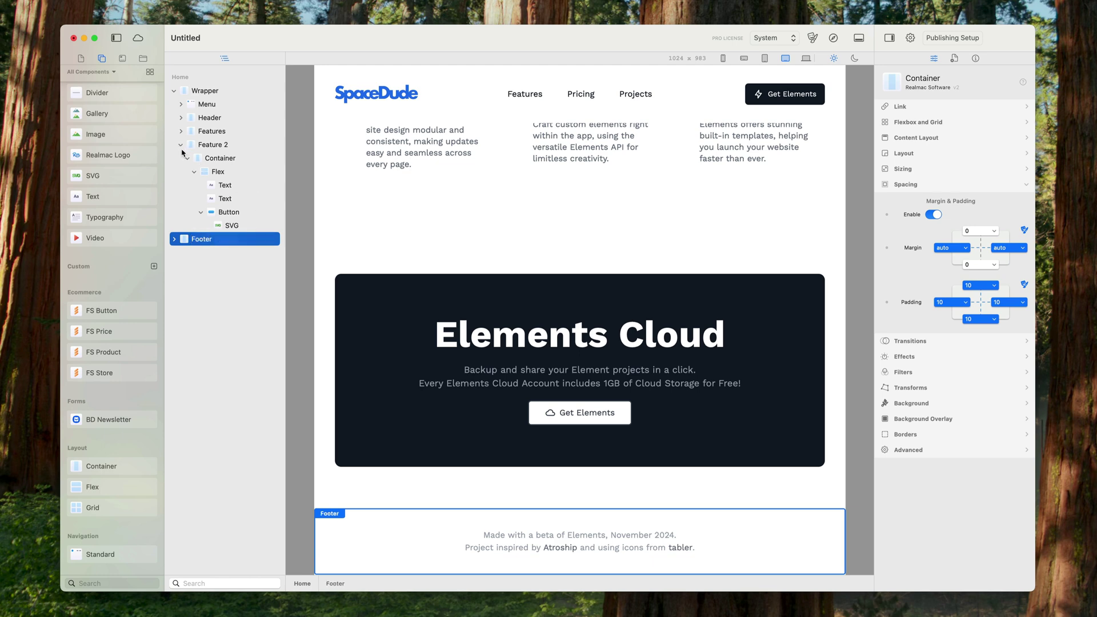
{"action": "left_click", "coordinate": [181, 145]}
{"action": "scroll", "coordinate": [606, 189], "scroll_direction": "up", "scroll_amount": 2}
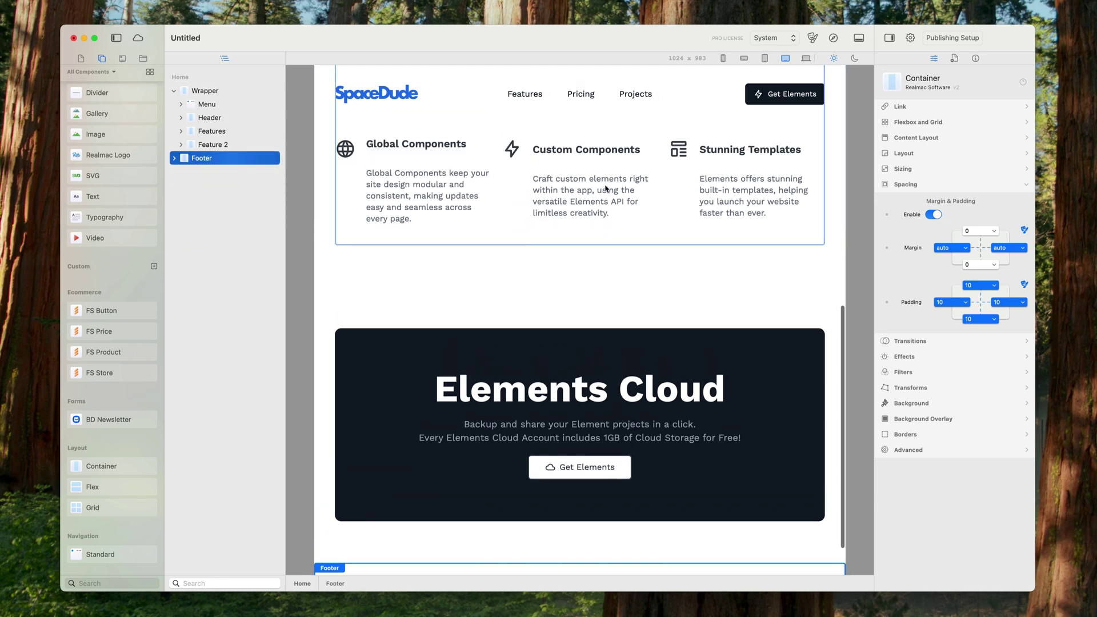
{"action": "scroll", "coordinate": [606, 189], "scroll_direction": "up", "scroll_amount": 6}
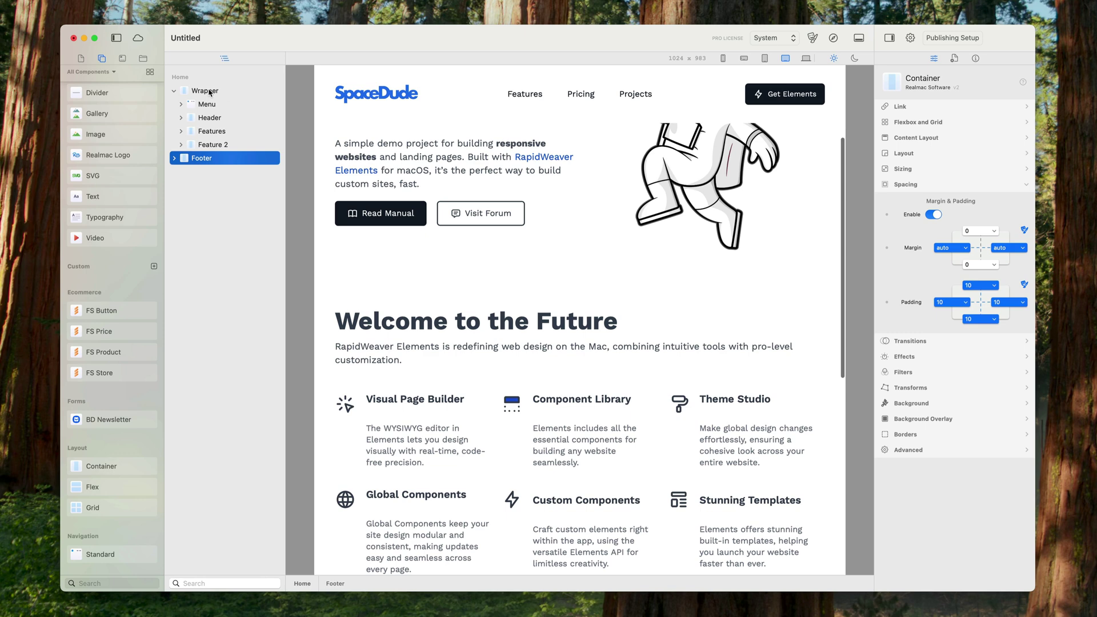
- Resize the app window shorter, then taller, so the page preview measures 1024 by 928
{"action": "left_click", "coordinate": [209, 91]}
{"action": "scroll", "coordinate": [743, 217], "scroll_direction": "down", "scroll_amount": 7}
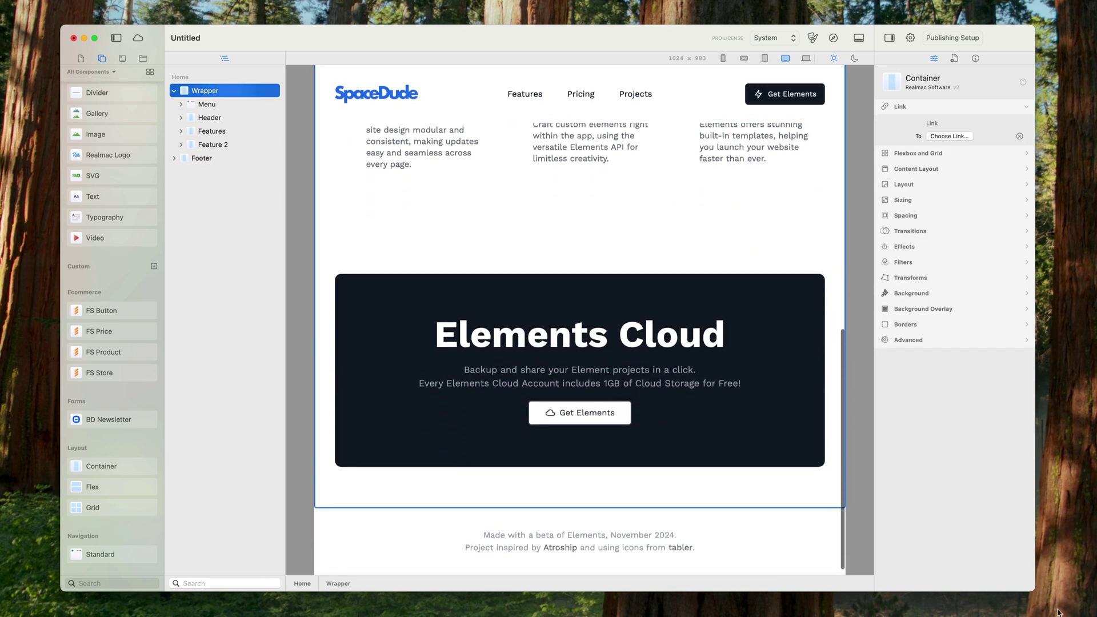
{"action": "left_click_drag", "start_coordinate": [1034, 591], "coordinate": [1033, 437]}
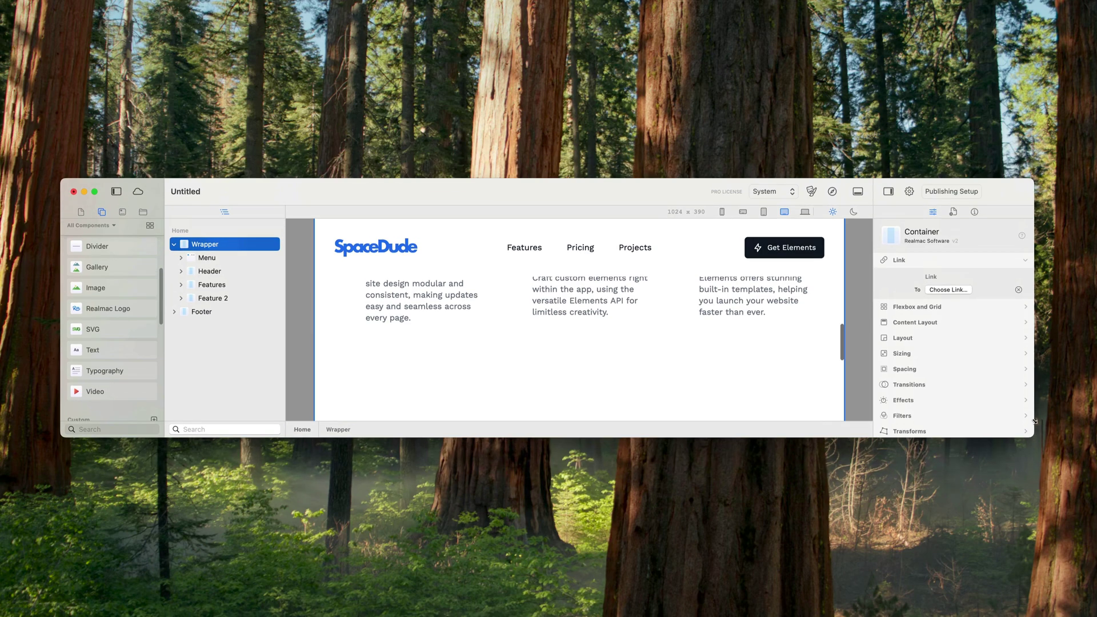
{"action": "scroll", "coordinate": [790, 378], "scroll_direction": "down", "scroll_amount": 3}
{"action": "scroll", "coordinate": [790, 378], "scroll_direction": "up", "scroll_amount": 10}
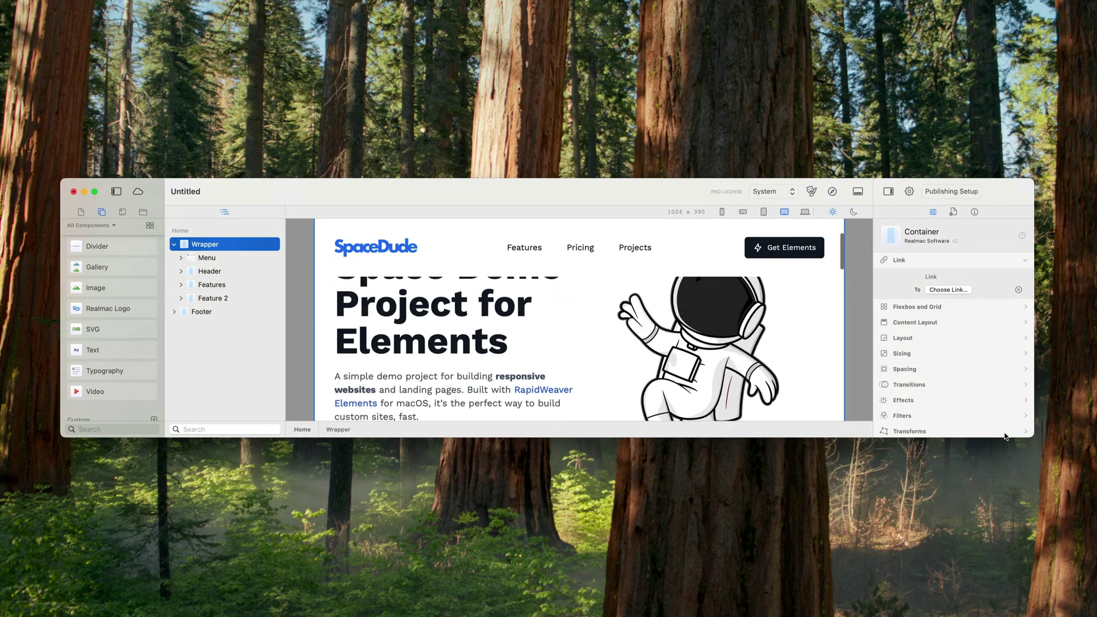
{"action": "left_click_drag", "start_coordinate": [1030, 436], "coordinate": [1040, 576]}
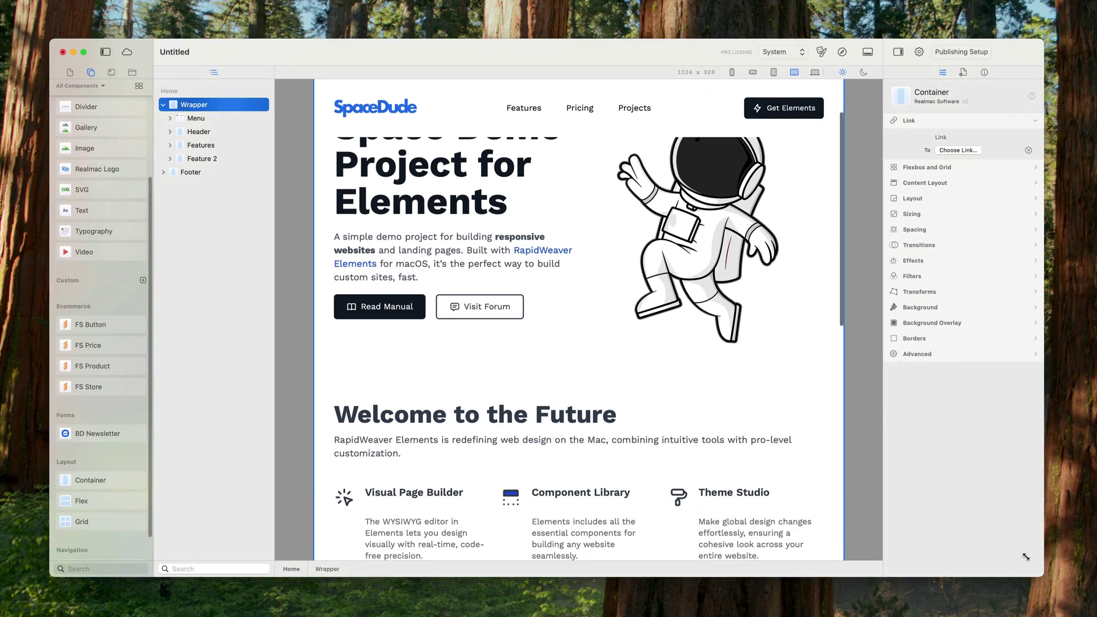
{"action": "scroll", "coordinate": [634, 240], "scroll_direction": "down", "scroll_amount": 4}
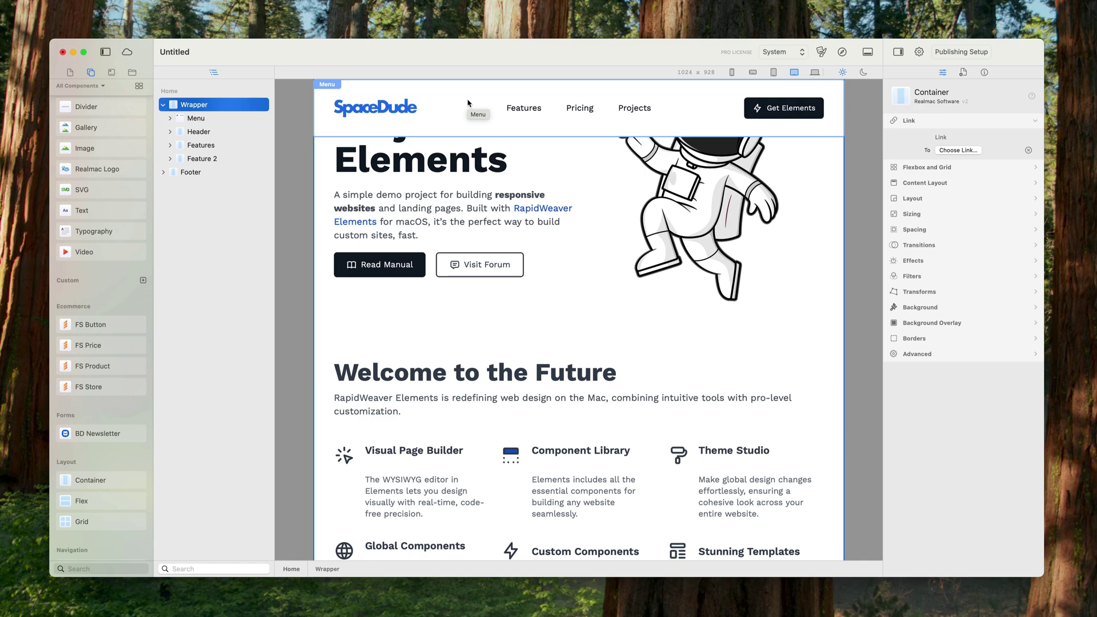
- Set the menu bar's background opacity to 90% and scroll to see content showing through
{"action": "left_click", "coordinate": [468, 103]}
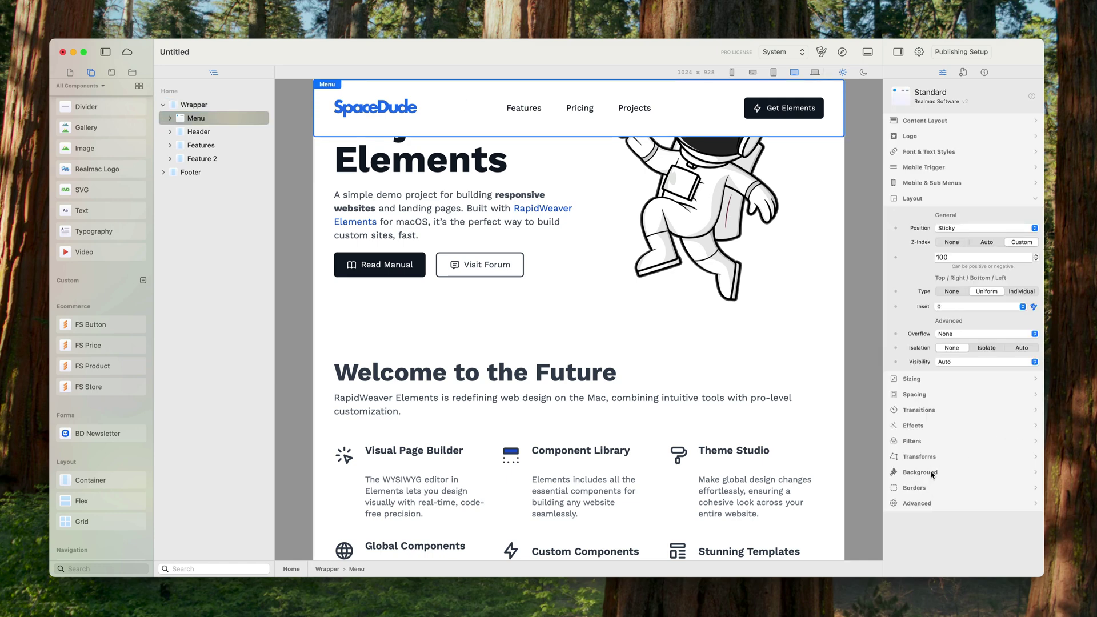
{"action": "left_click", "coordinate": [919, 472]}
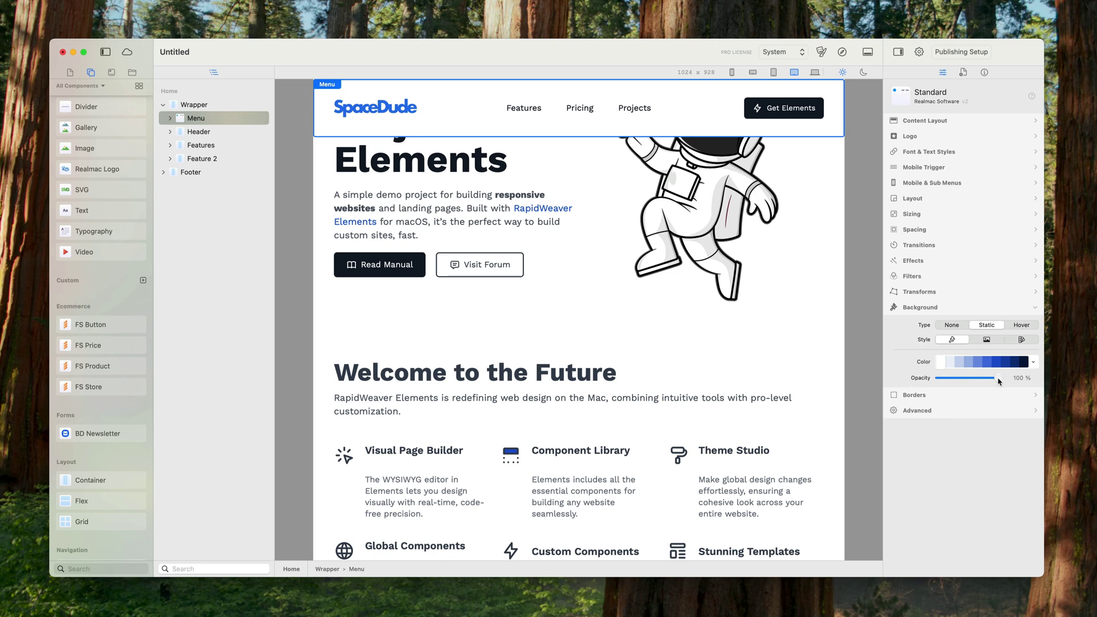
{"action": "mouse_move", "coordinate": [999, 381]}
{"action": "left_mouse_down"}
{"action": "mouse_move", "coordinate": [981, 381]}
{"action": "mouse_move", "coordinate": [992, 383]}
{"action": "left_mouse_up"}
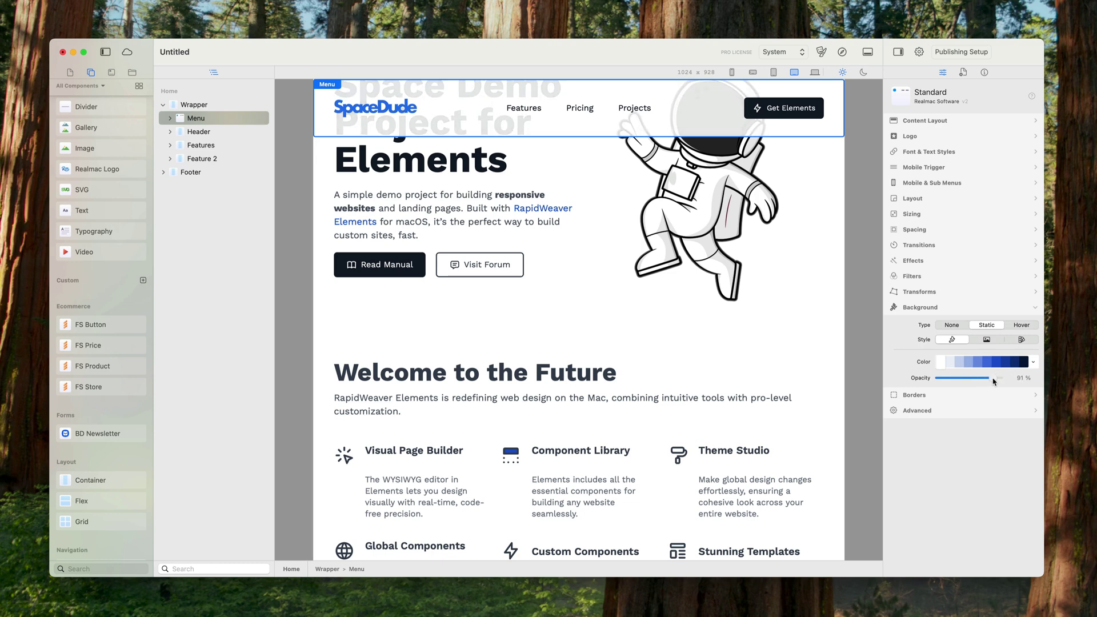
{"action": "scroll", "coordinate": [741, 326], "scroll_direction": "up", "scroll_amount": 2}
{"action": "scroll", "coordinate": [714, 326], "scroll_direction": "down", "scroll_amount": 7}
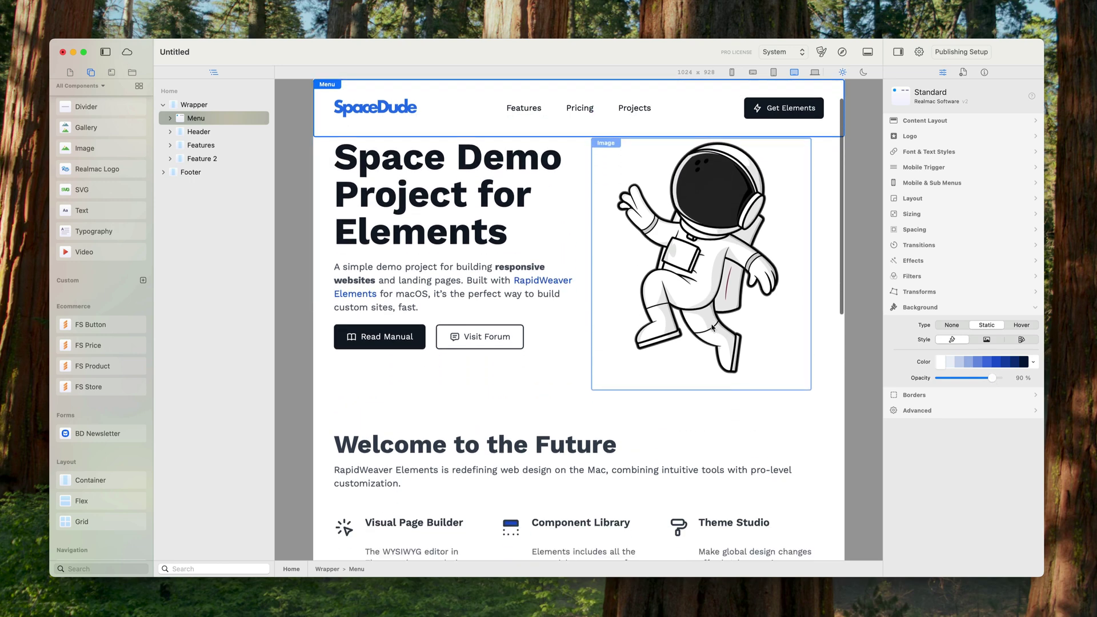
{"action": "scroll", "coordinate": [714, 325], "scroll_direction": "up", "scroll_amount": 3}
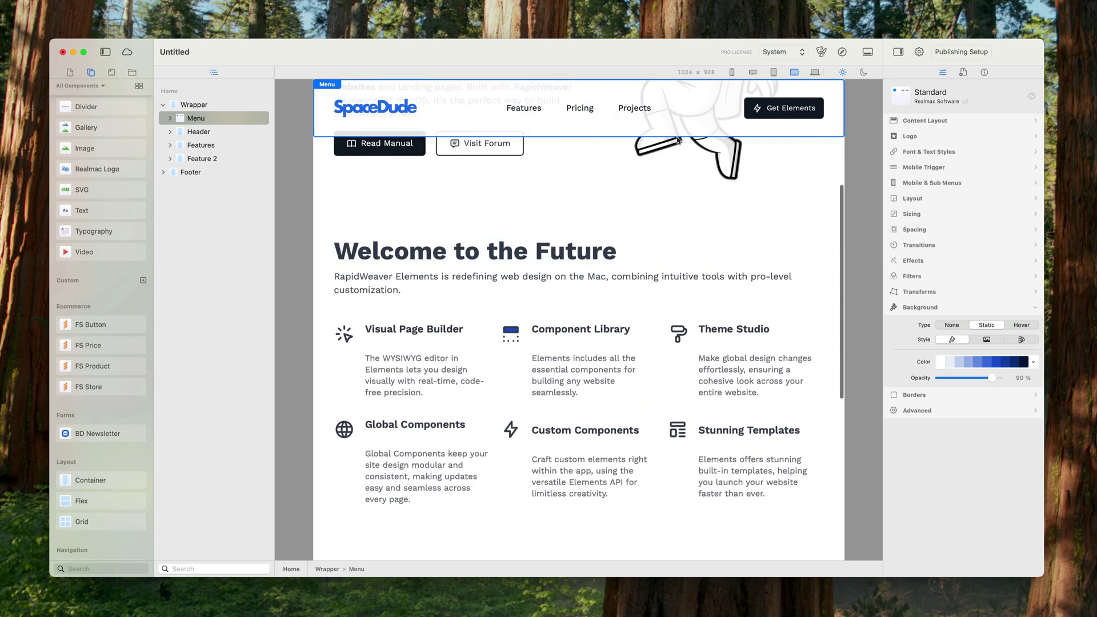
{"action": "scroll", "coordinate": [726, 305], "scroll_direction": "down", "scroll_amount": 3}
{"action": "scroll", "coordinate": [726, 305], "scroll_direction": "up", "scroll_amount": 10}
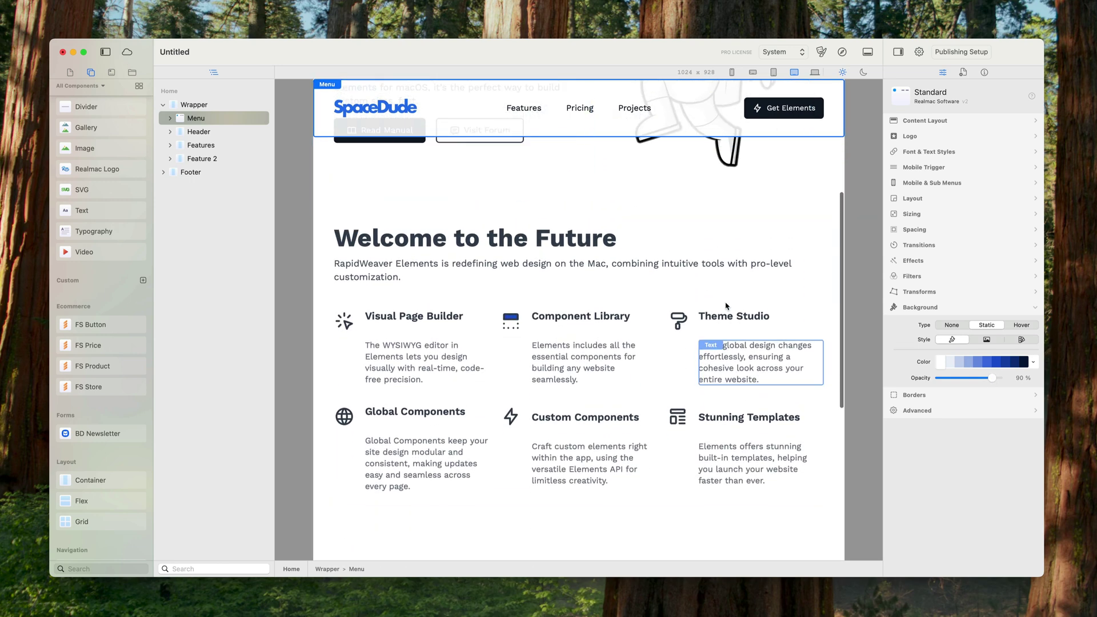
{"action": "scroll", "coordinate": [726, 305], "scroll_direction": "down", "scroll_amount": 3}
{"action": "scroll", "coordinate": [726, 305], "scroll_direction": "up", "scroll_amount": 3}
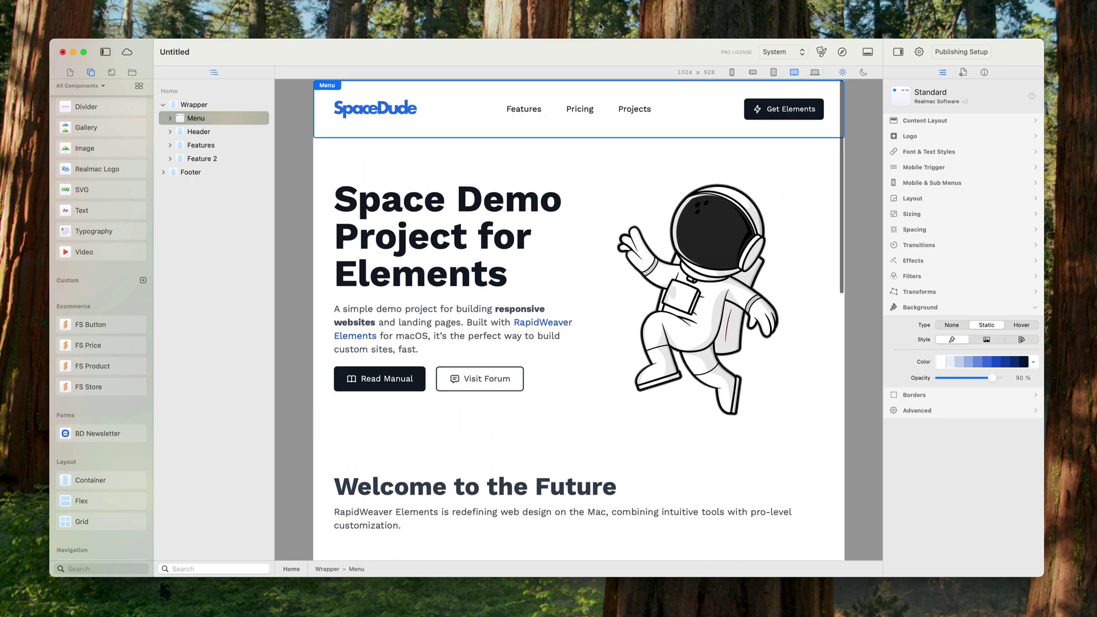
{"action": "scroll", "coordinate": [638, 247], "scroll_direction": "down", "scroll_amount": 4}
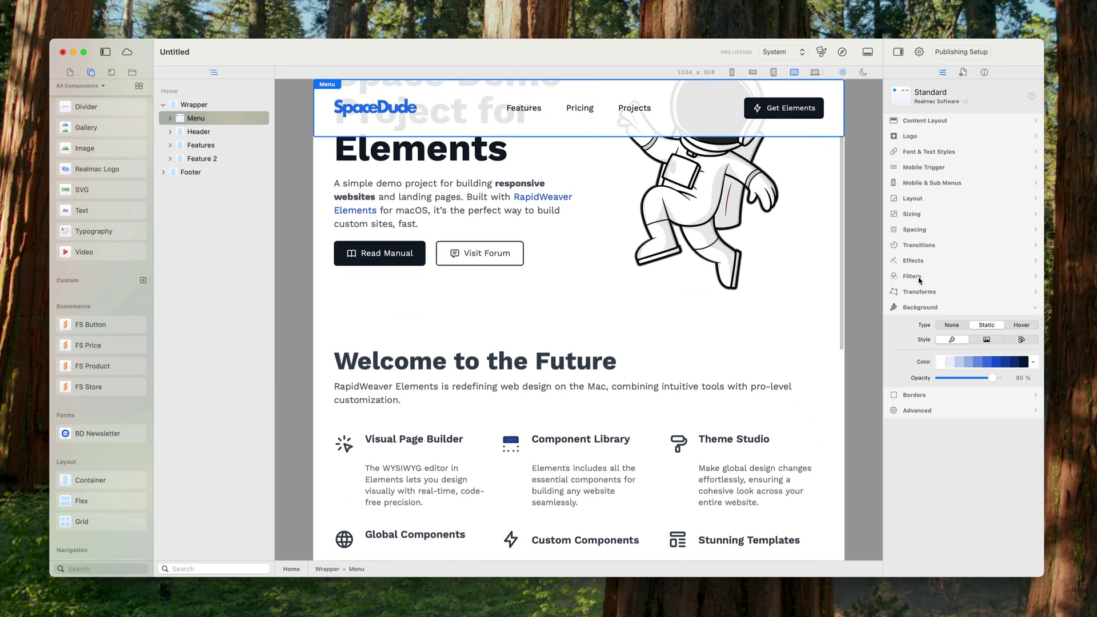
- Switch the Menu bar's filters to Static and try a backdrop blur value
{"action": "left_click", "coordinate": [937, 277]}
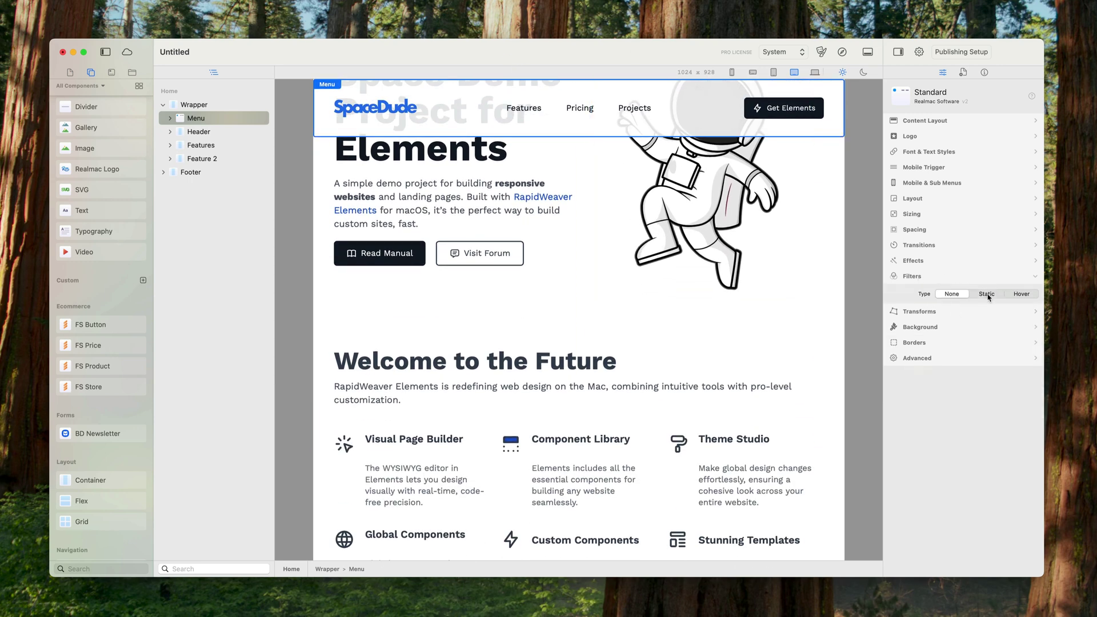
{"action": "left_click", "coordinate": [986, 294]}
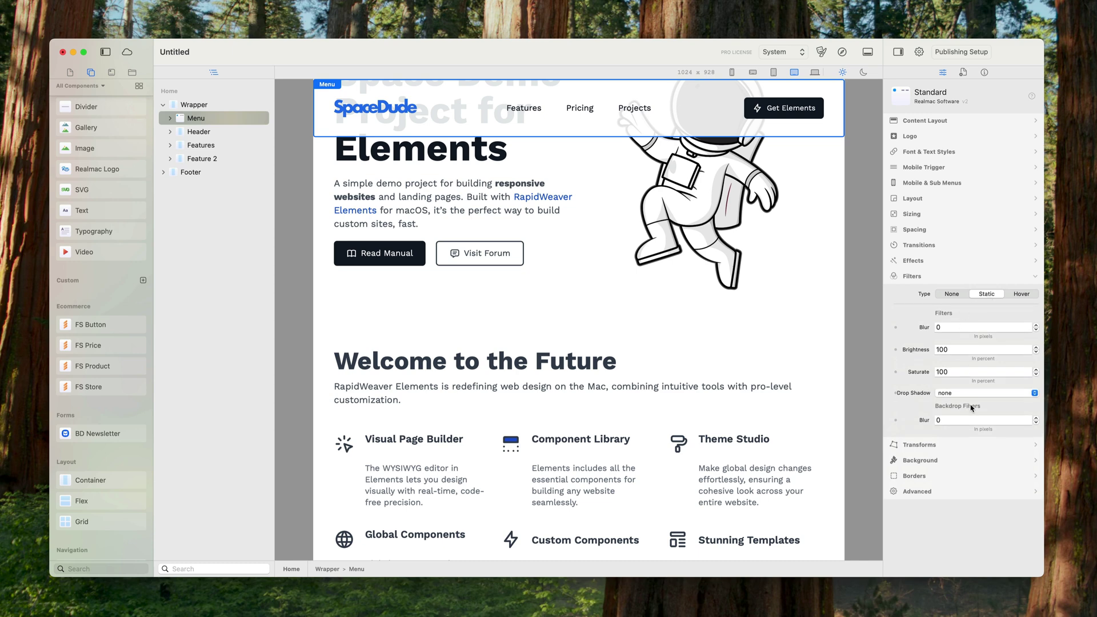
{"action": "left_click", "coordinate": [964, 419]}
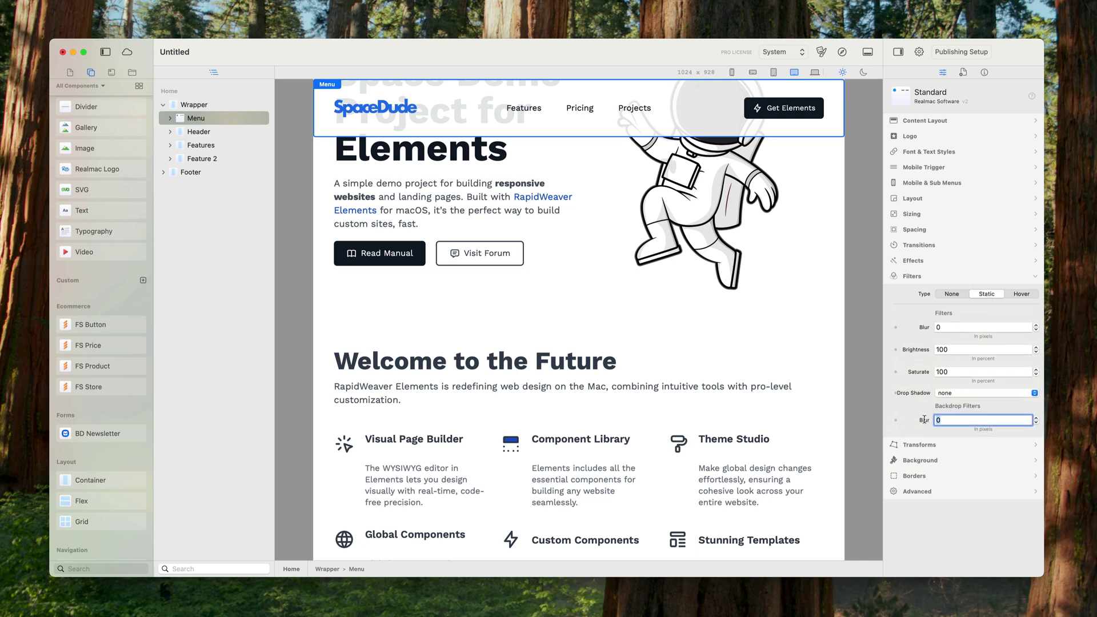
{"action": "type", "text": "10"}
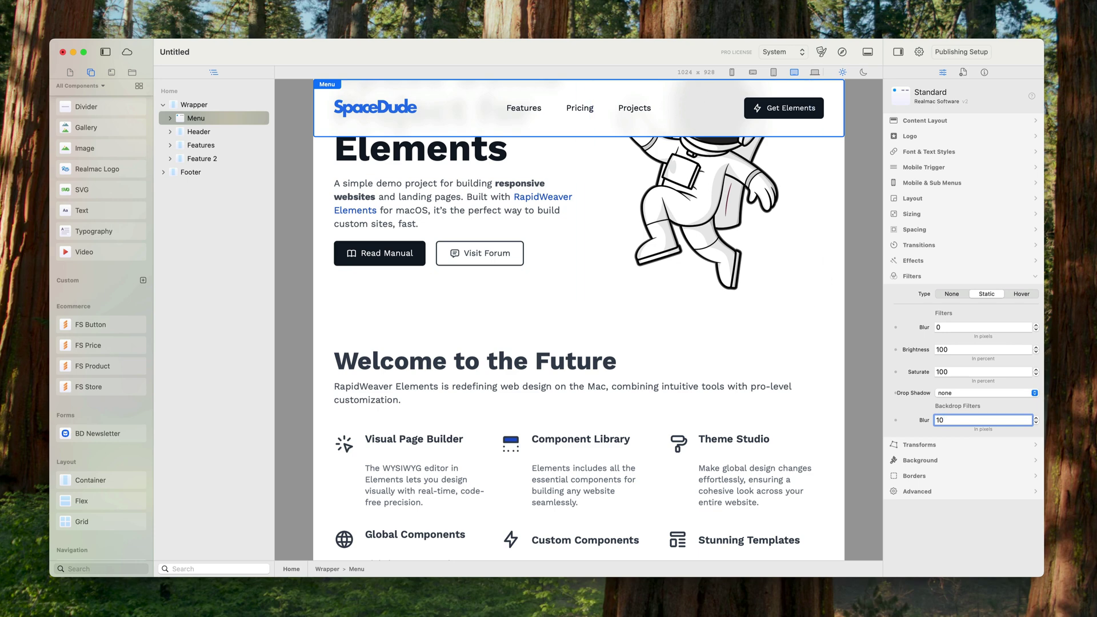
{"action": "key", "text": "BackSpace"}
{"action": "key", "text": "BackSpace"}
{"action": "type", "text": "5"}
{"action": "scroll", "coordinate": [789, 293], "scroll_direction": "up", "scroll_amount": 5}
{"action": "scroll", "coordinate": [788, 294], "scroll_direction": "down", "scroll_amount": 5}
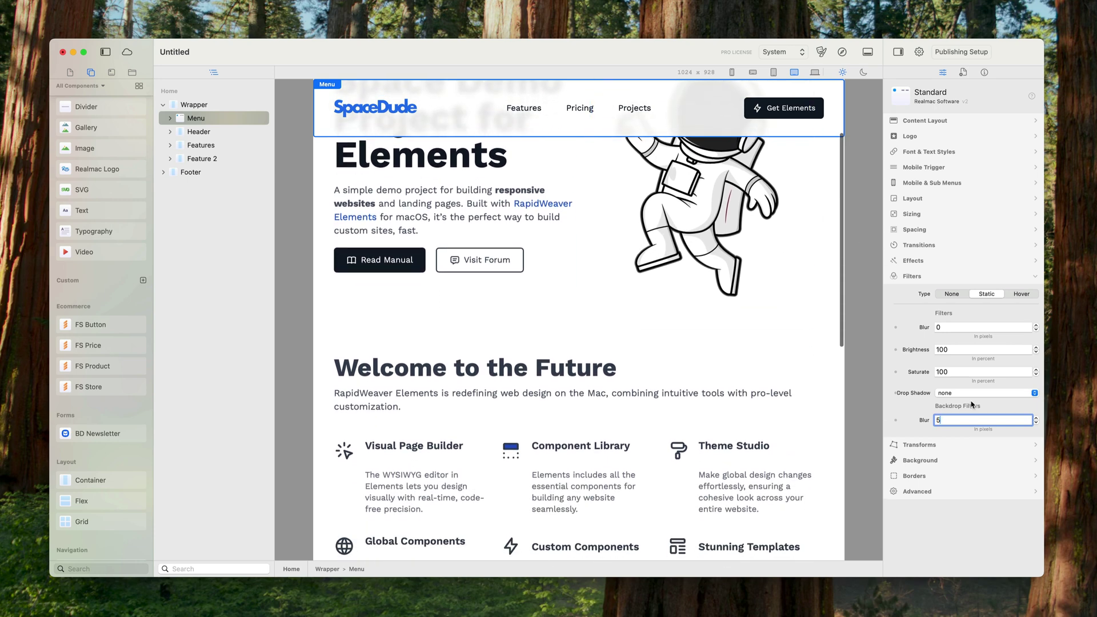
- Set the backdrop blur to 10 and scroll to check the frosted effect
{"action": "key", "text": "BackSpace"}
{"action": "type", "text": "10"}
{"action": "key", "text": "Return"}
{"action": "scroll", "coordinate": [706, 303], "scroll_direction": "up", "scroll_amount": 4}
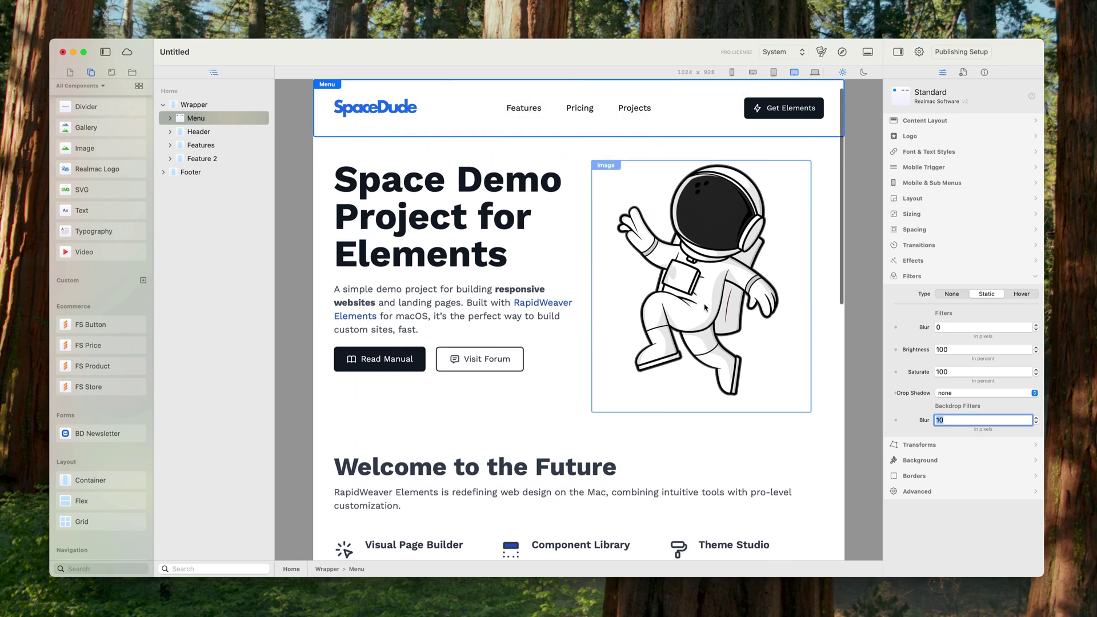
{"action": "scroll", "coordinate": [704, 308], "scroll_direction": "down", "scroll_amount": 8}
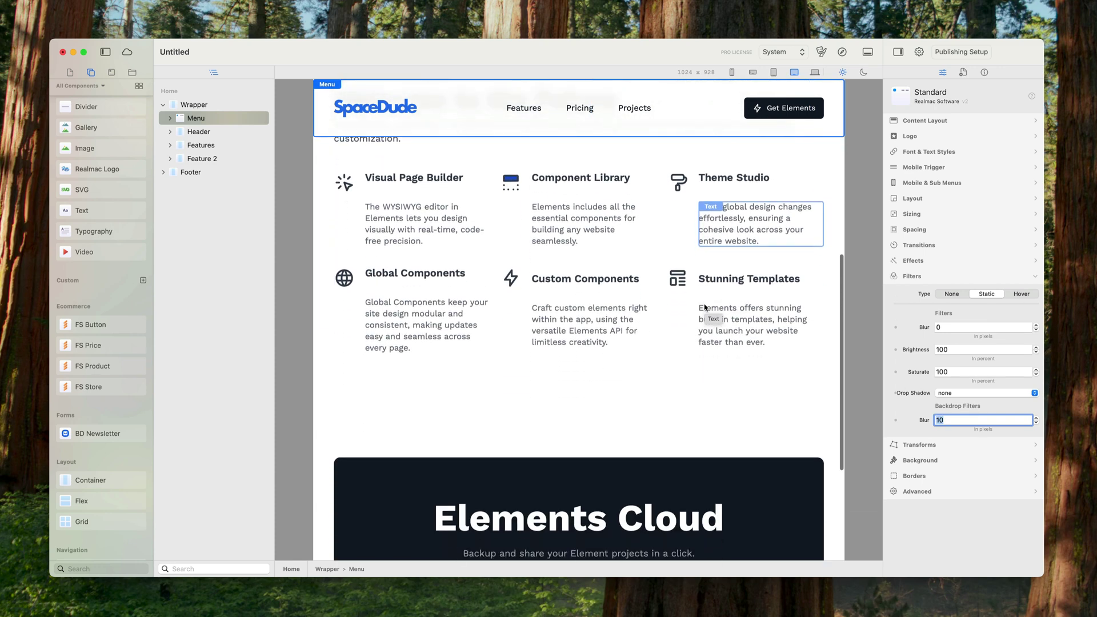
{"action": "scroll", "coordinate": [708, 311], "scroll_direction": "down", "scroll_amount": 4}
{"action": "scroll", "coordinate": [710, 313], "scroll_direction": "up", "scroll_amount": 3}
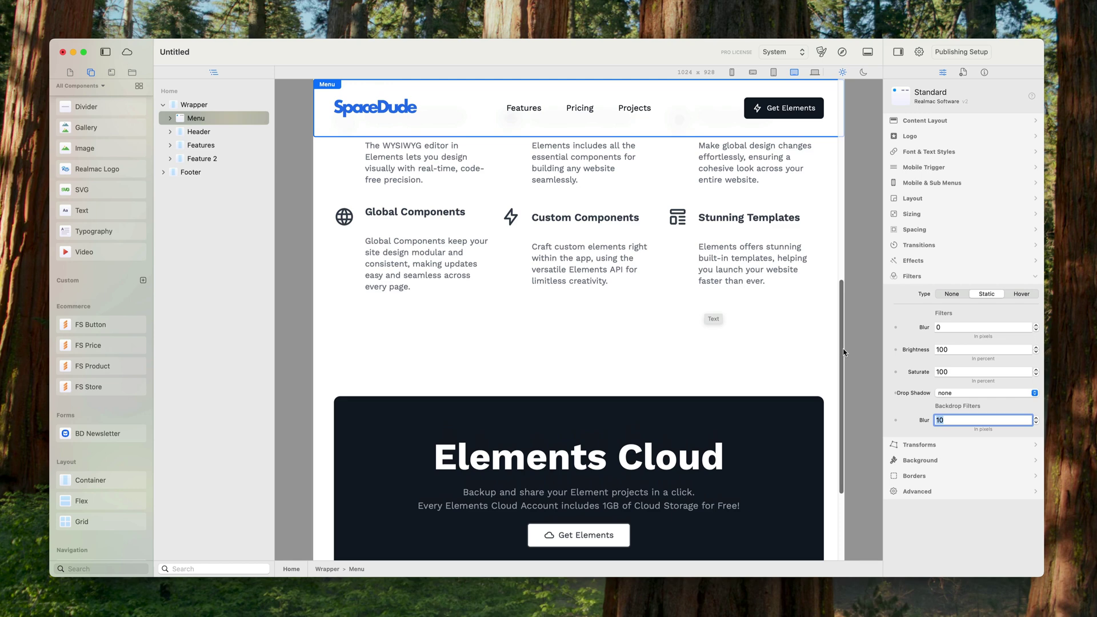
{"action": "scroll", "coordinate": [843, 352], "scroll_direction": "up", "scroll_amount": 3}
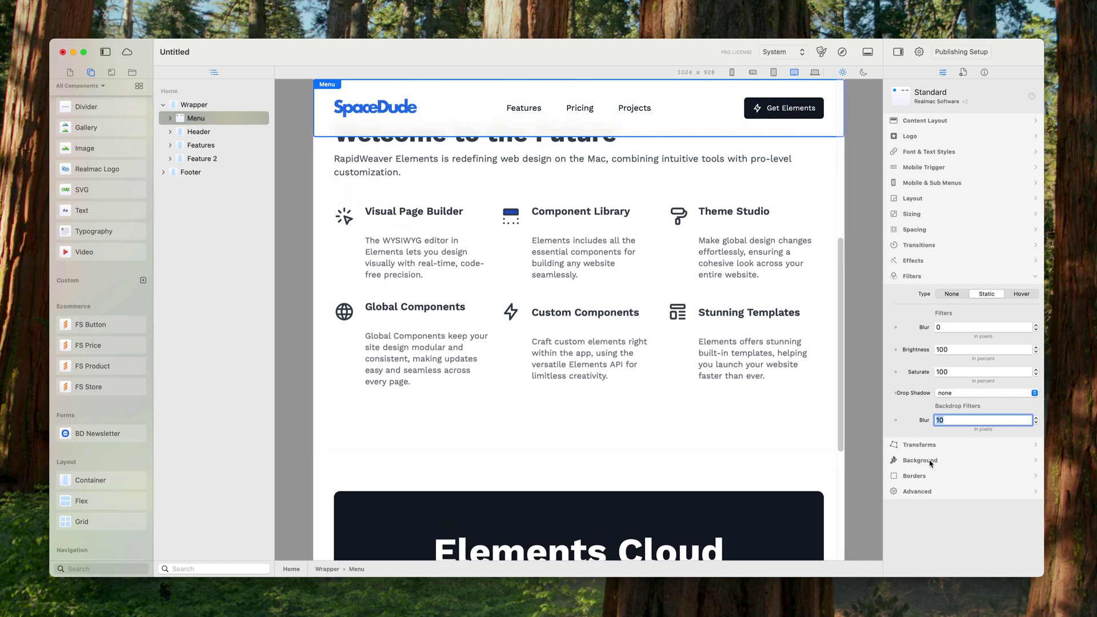
- Bring the Menu bar's background opacity to 80% and scroll to preview the see-through effect
{"action": "left_click", "coordinate": [931, 463]}
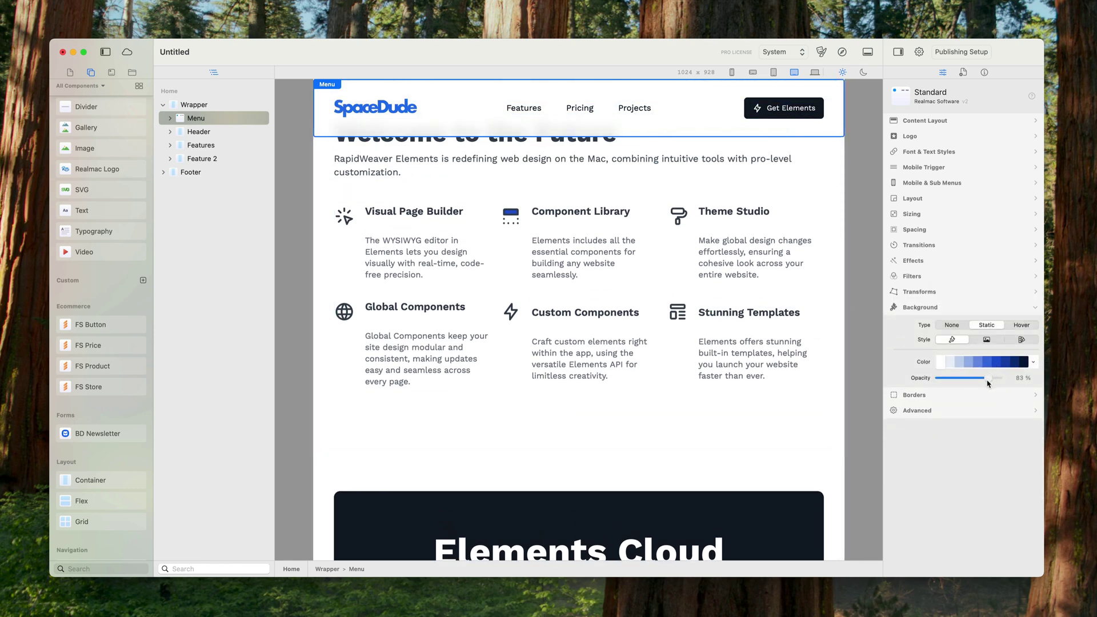
{"action": "scroll", "coordinate": [615, 283], "scroll_direction": "up", "scroll_amount": 8}
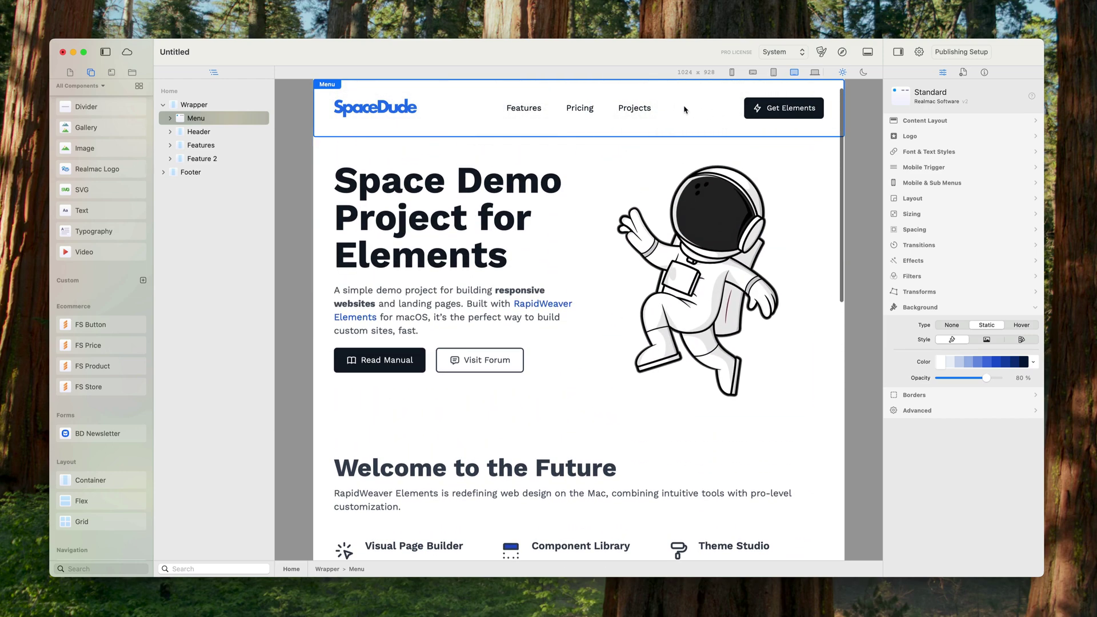
{"action": "scroll", "coordinate": [688, 103], "scroll_direction": "down", "scroll_amount": 3}
{"action": "scroll", "coordinate": [665, 110], "scroll_direction": "up", "scroll_amount": 3}
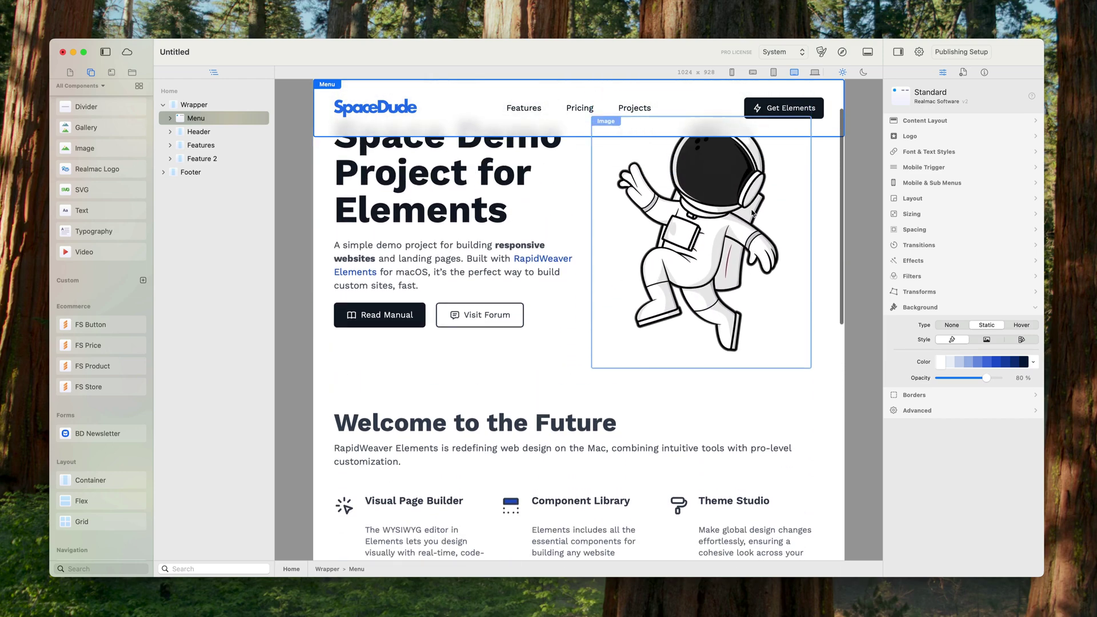
{"action": "scroll", "coordinate": [752, 215], "scroll_direction": "down", "scroll_amount": 8}
{"action": "scroll", "coordinate": [752, 214], "scroll_direction": "up", "scroll_amount": 10}
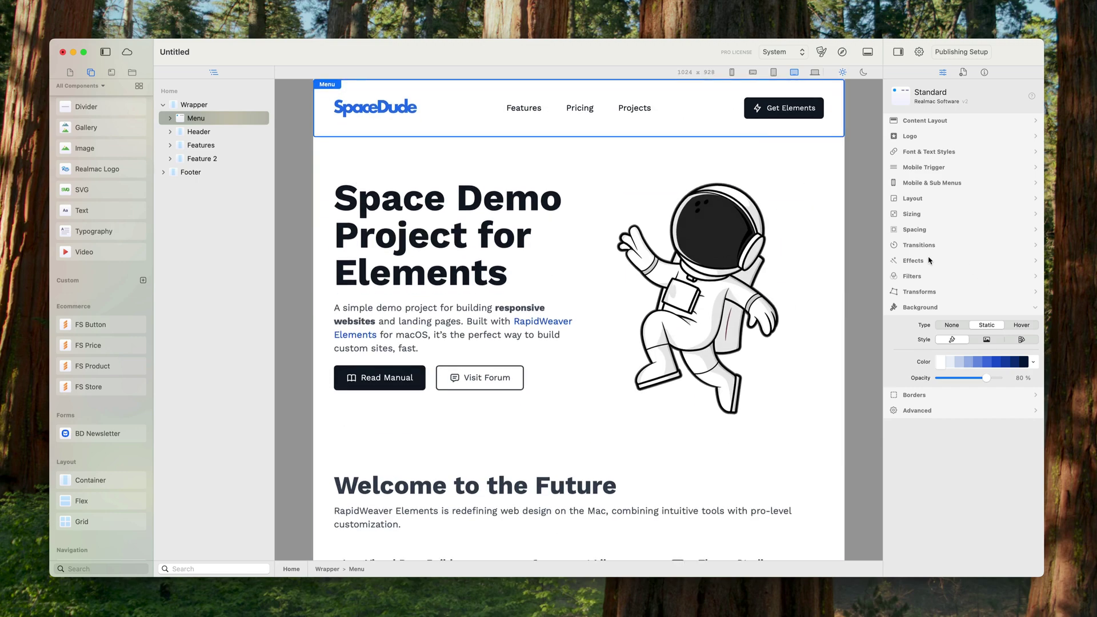
- Turn on static effects and give the Menu bar an md box shadow instead of lg
{"action": "left_click", "coordinate": [931, 263]}
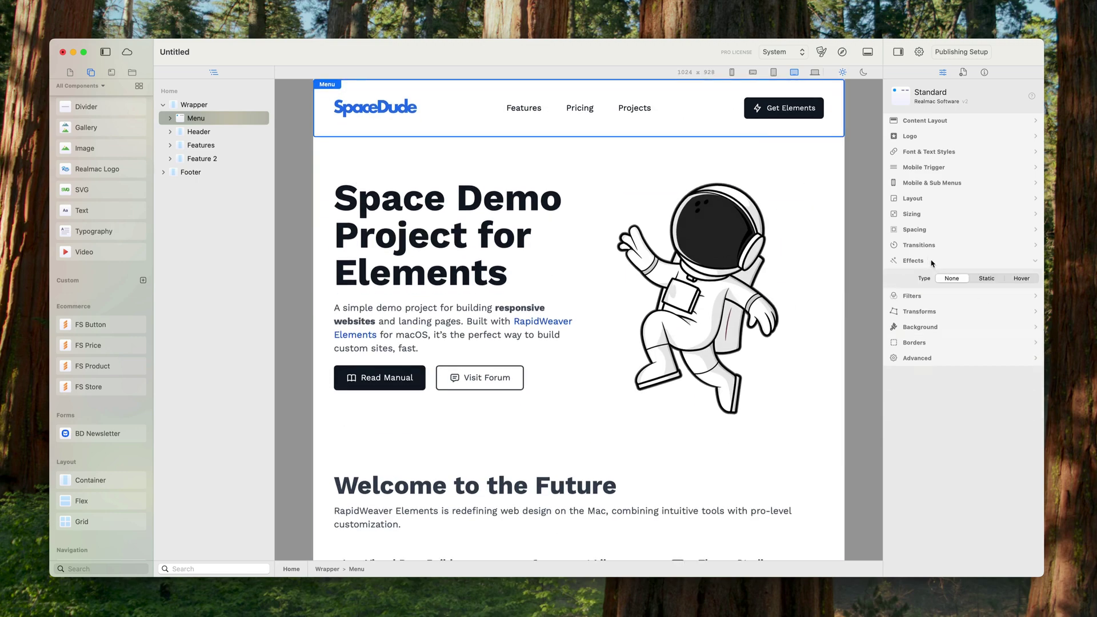
{"action": "left_click", "coordinate": [987, 279]}
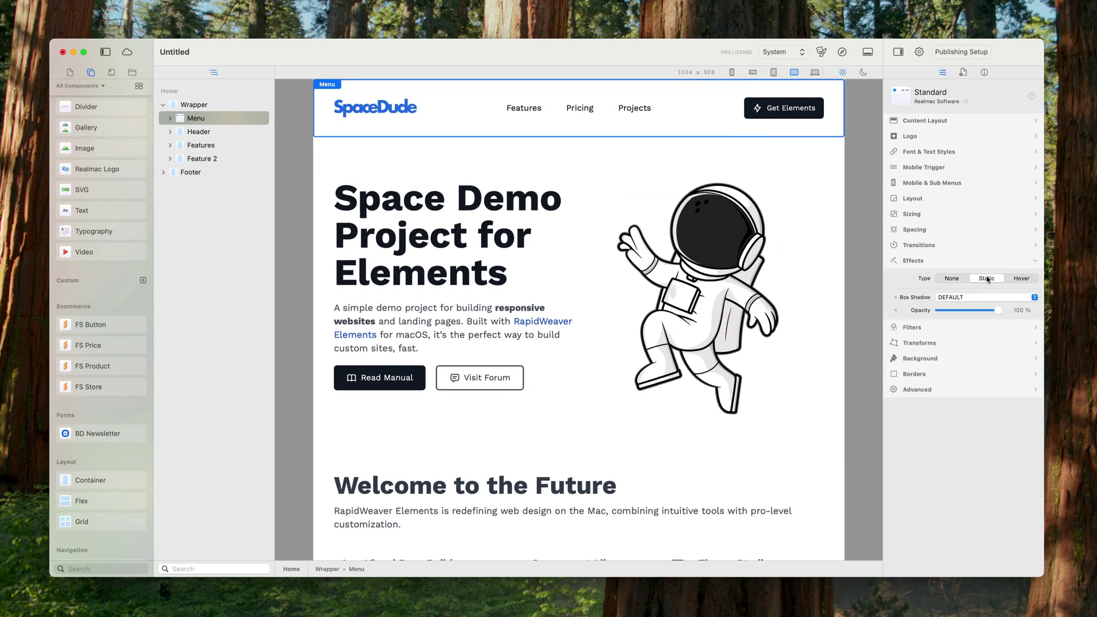
{"action": "left_click", "coordinate": [958, 299]}
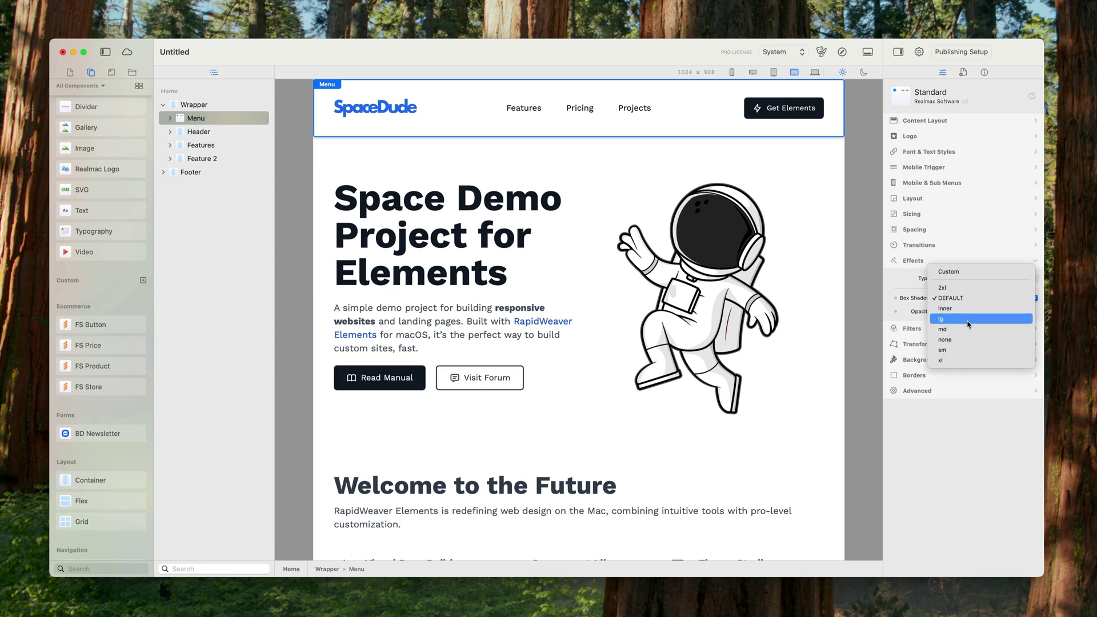
{"action": "left_click", "coordinate": [968, 320]}
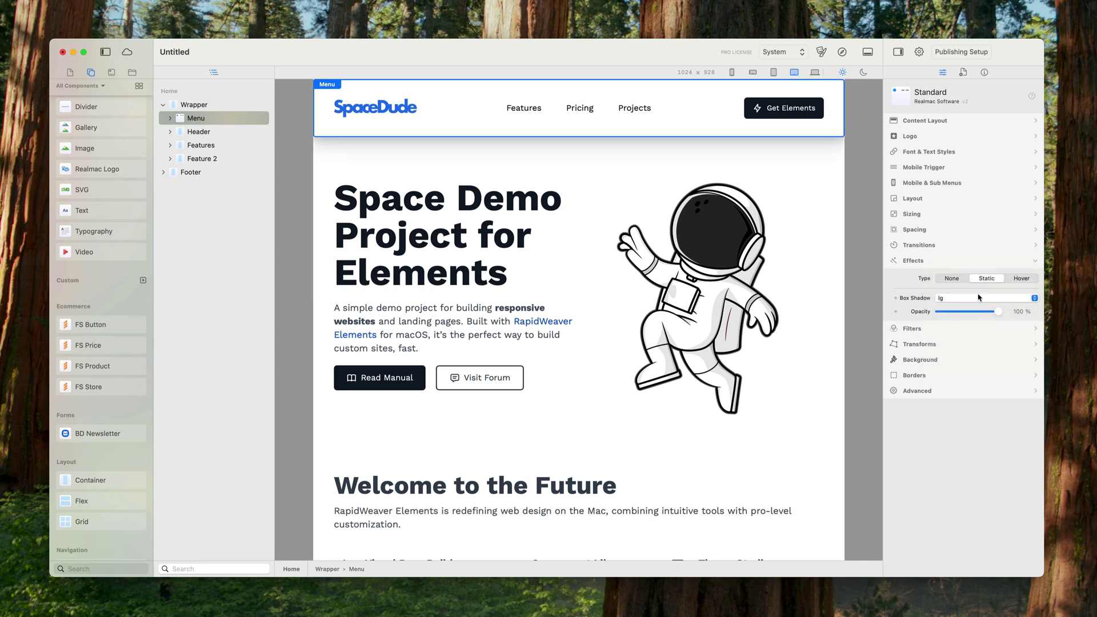
{"action": "left_click", "coordinate": [978, 297]}
{"action": "left_click", "coordinate": [968, 308]}
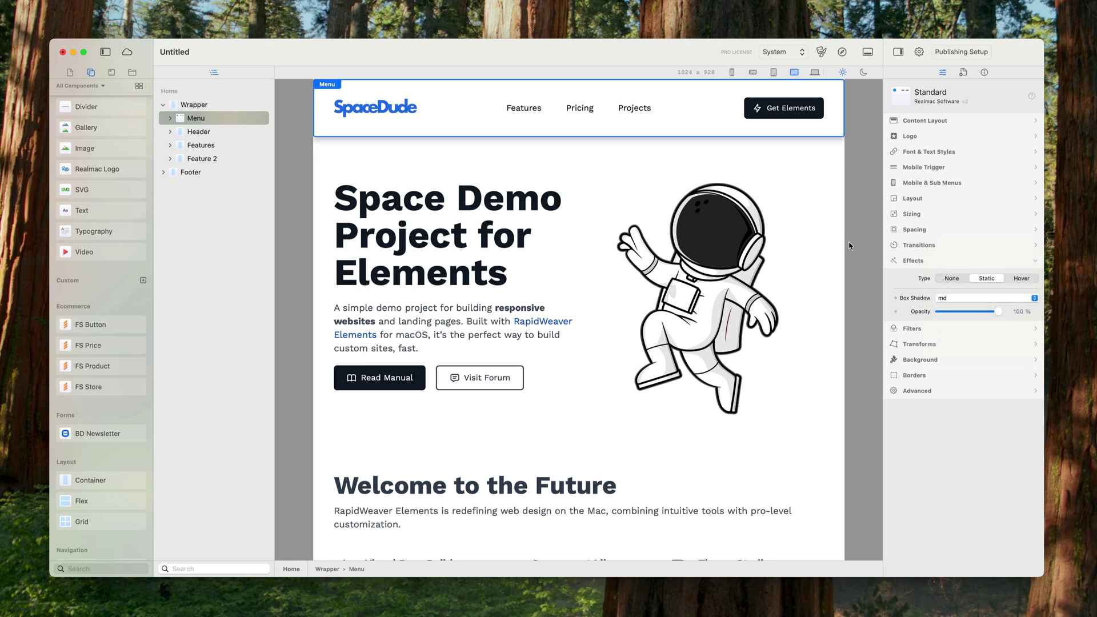
{"action": "left_click", "coordinate": [837, 247]}
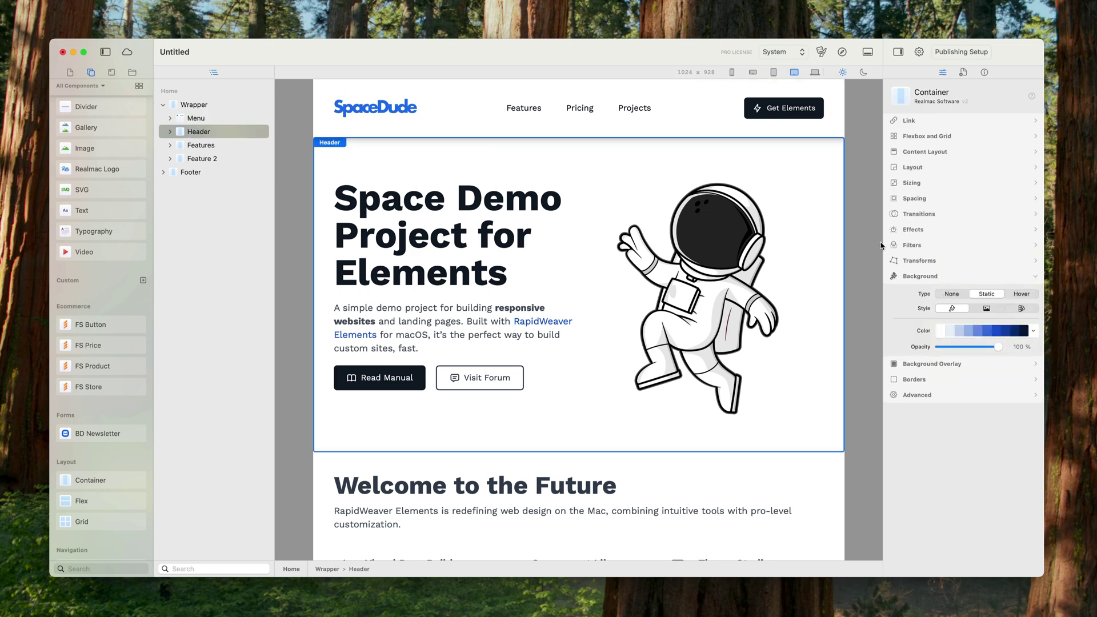
{"action": "left_click", "coordinate": [537, 470]}
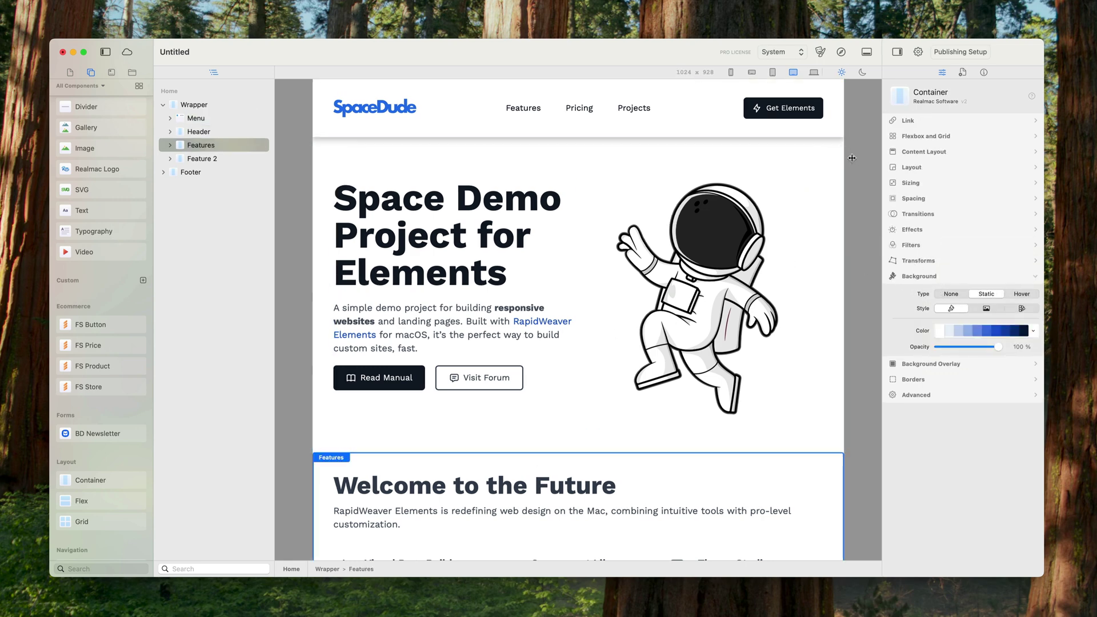
{"action": "scroll", "coordinate": [742, 257], "scroll_direction": "down", "scroll_amount": 10}
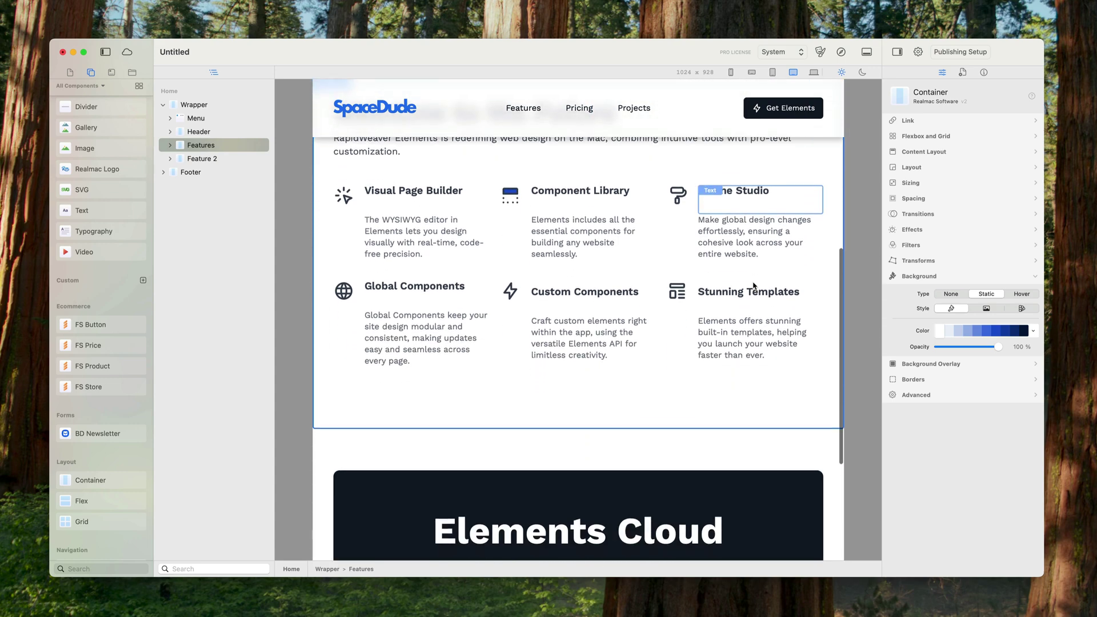
{"action": "scroll", "coordinate": [753, 286], "scroll_direction": "down", "scroll_amount": 5}
{"action": "scroll", "coordinate": [648, 229], "scroll_direction": "up", "scroll_amount": 5}
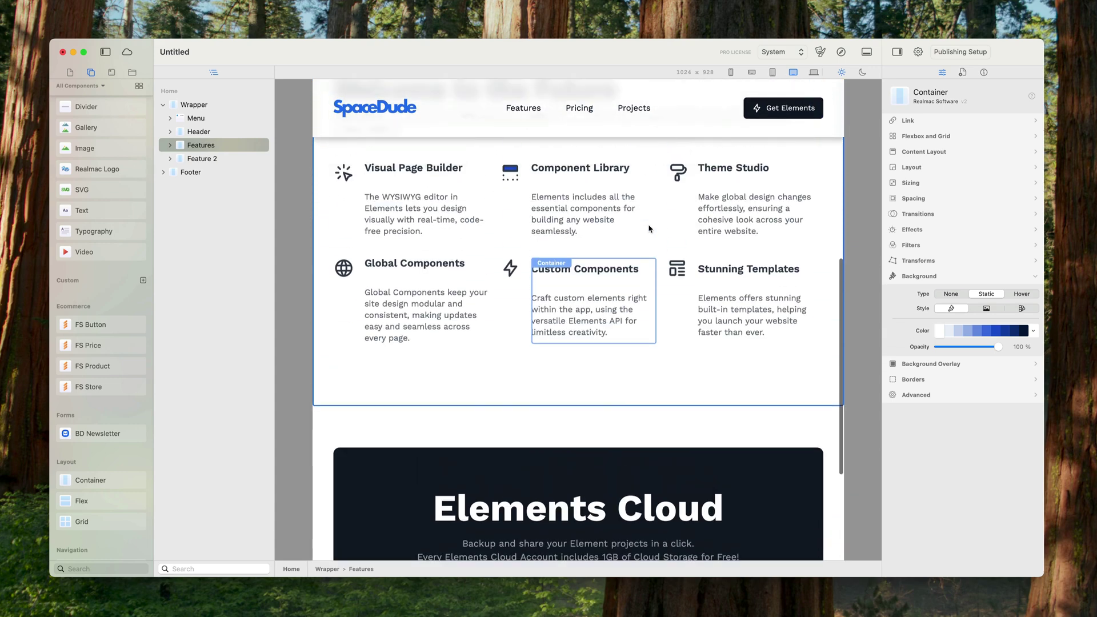
{"action": "scroll", "coordinate": [649, 229], "scroll_direction": "up", "scroll_amount": 7}
{"action": "scroll", "coordinate": [650, 231], "scroll_direction": "down", "scroll_amount": 3}
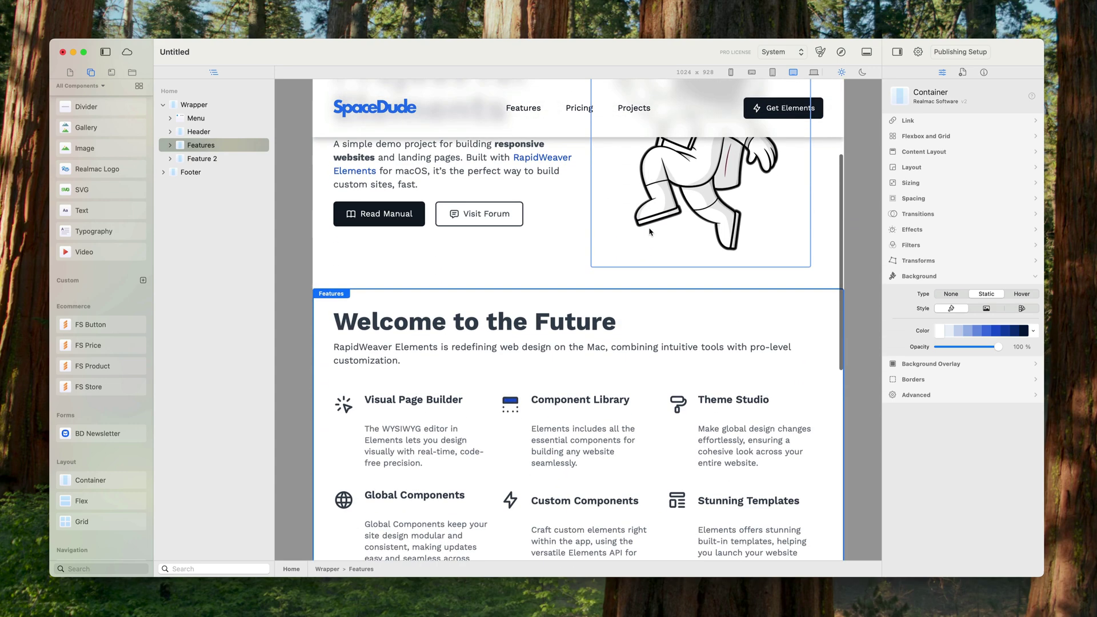
{"action": "scroll", "coordinate": [649, 231], "scroll_direction": "down", "scroll_amount": 11}
{"action": "scroll", "coordinate": [649, 232], "scroll_direction": "up", "scroll_amount": 4}
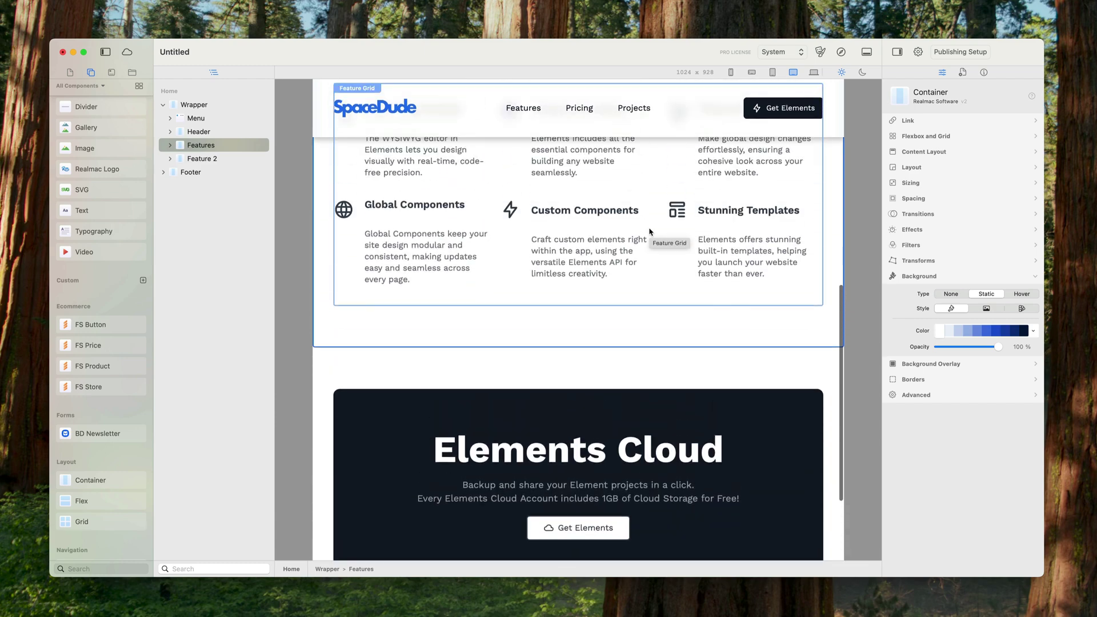
{"action": "scroll", "coordinate": [649, 231], "scroll_direction": "up", "scroll_amount": 8}
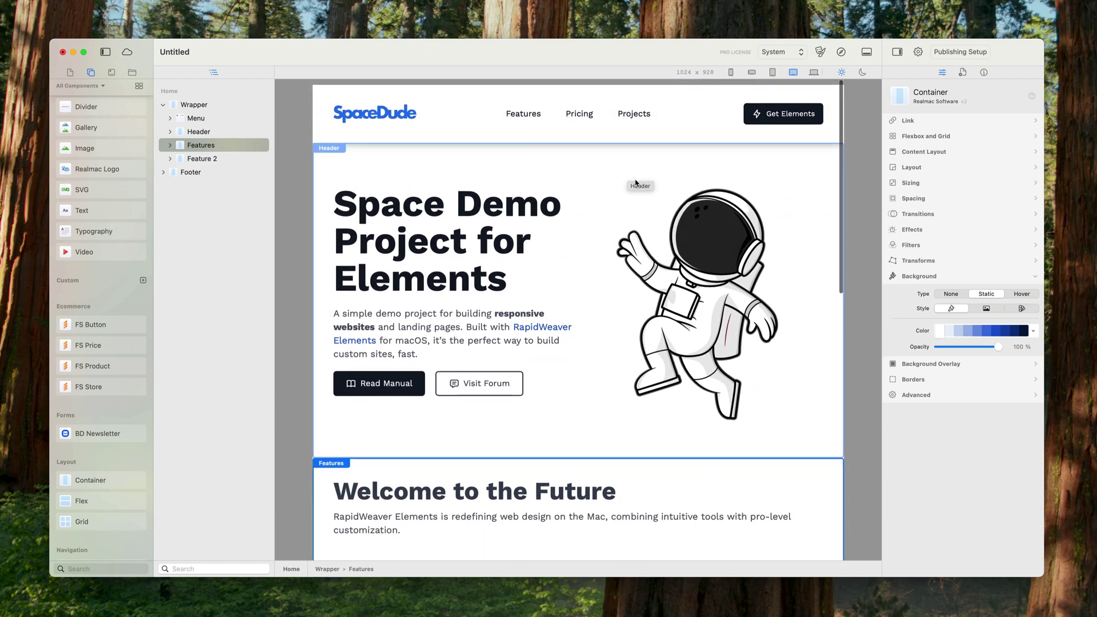